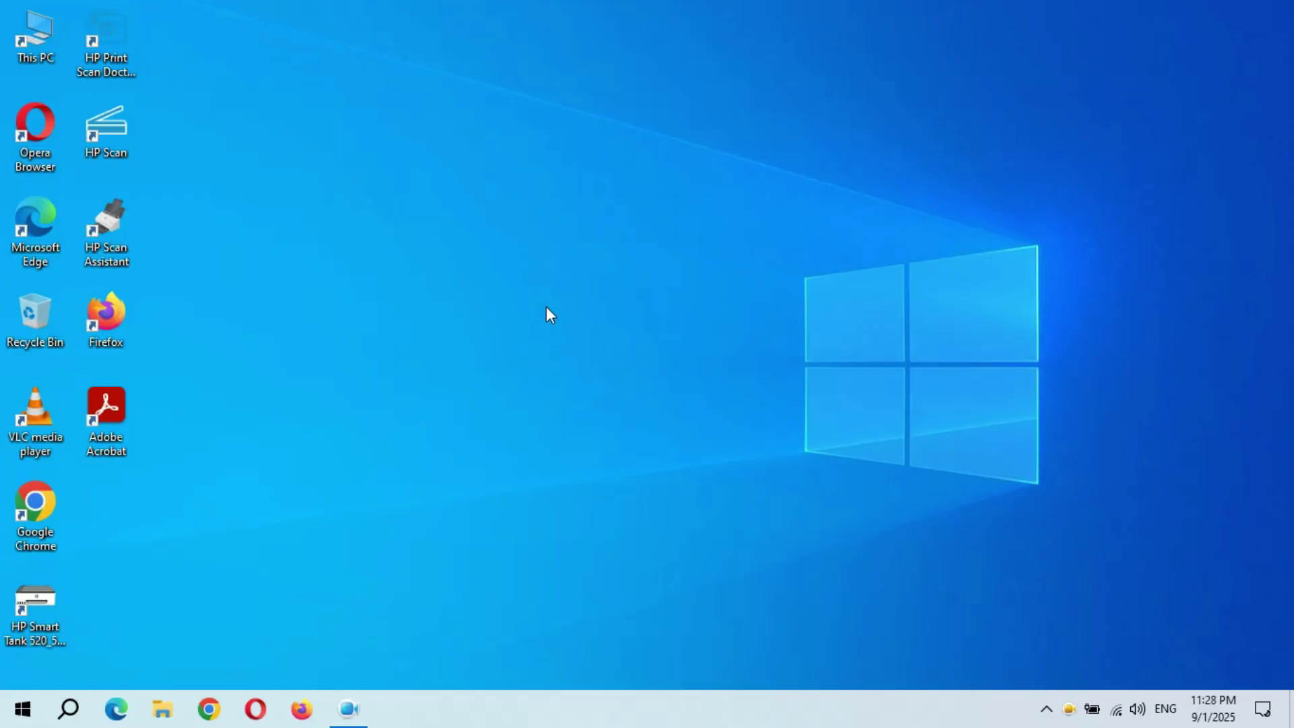
- Look at the Windows Update page in Settings, then close Settings
{"action": "left_click", "coordinate": [22, 708]}
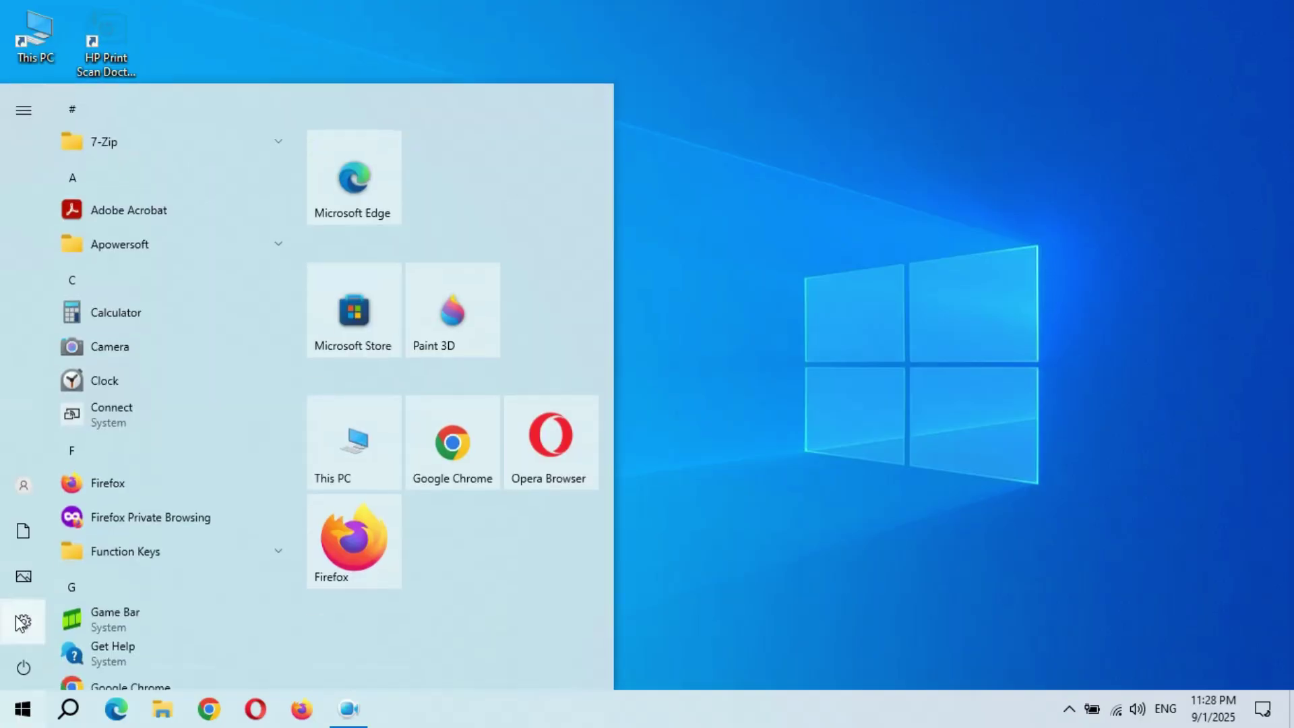
{"action": "left_click", "coordinate": [23, 623]}
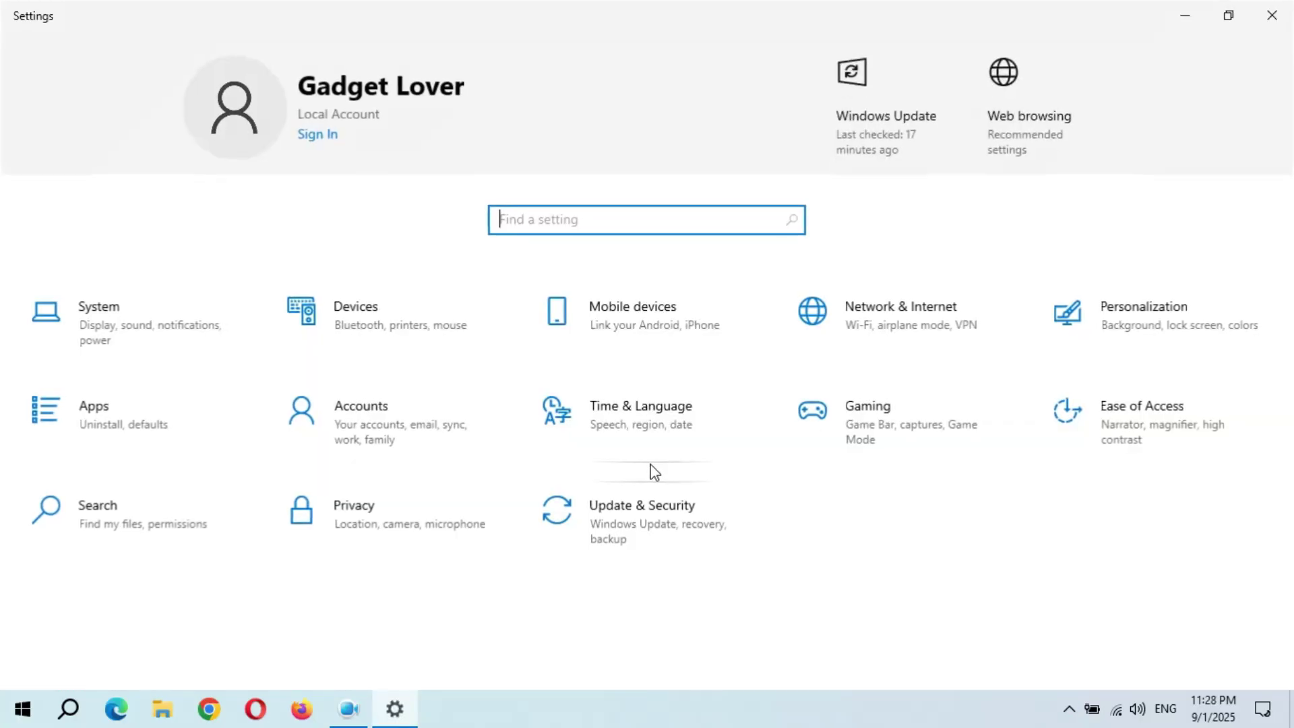
{"action": "left_click", "coordinate": [653, 531]}
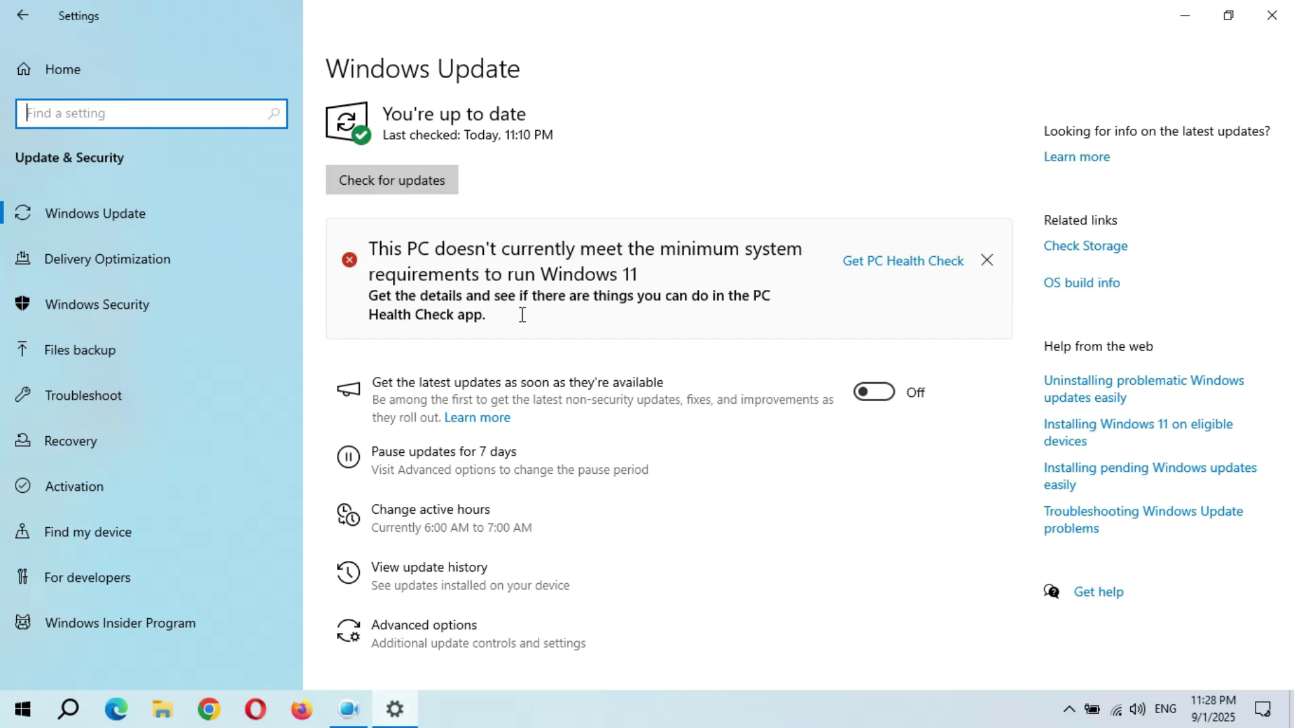
{"action": "left_click", "coordinate": [1272, 15]}
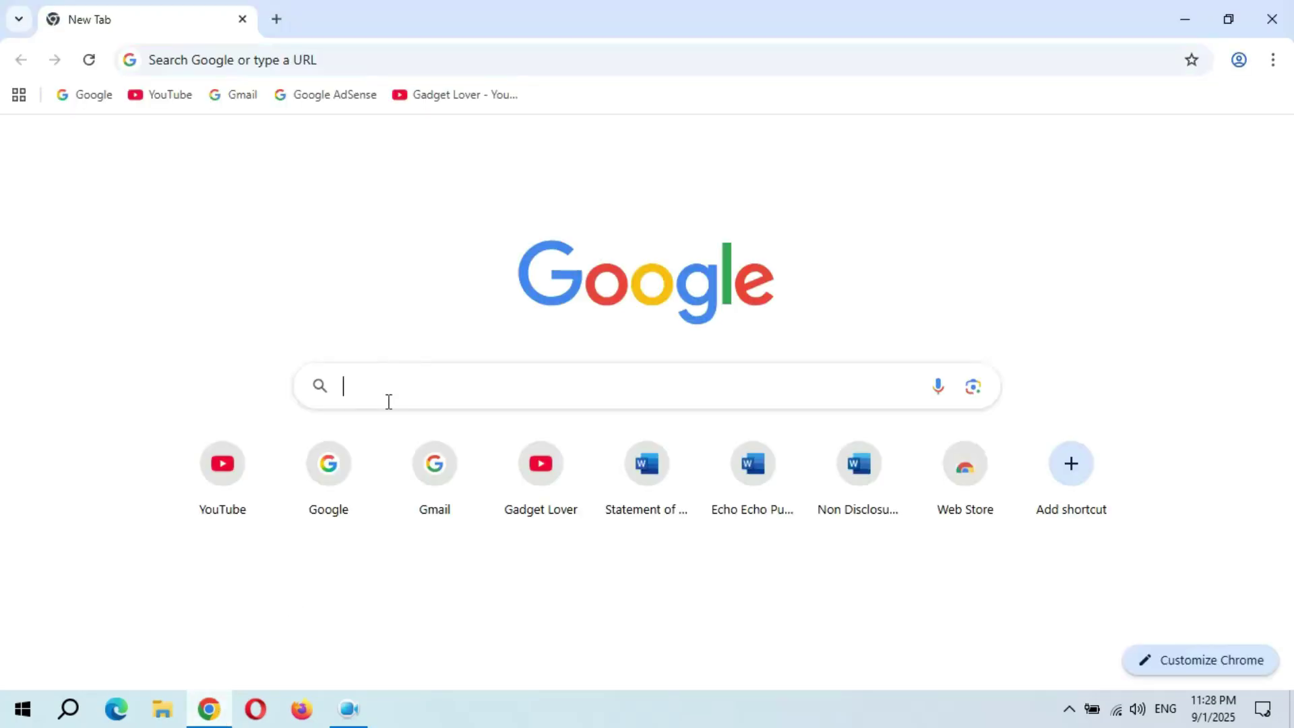
- Search Google for 'windows 11' and open Microsoft's Download Windows 11 result
{"action": "type", "text": "wi"}
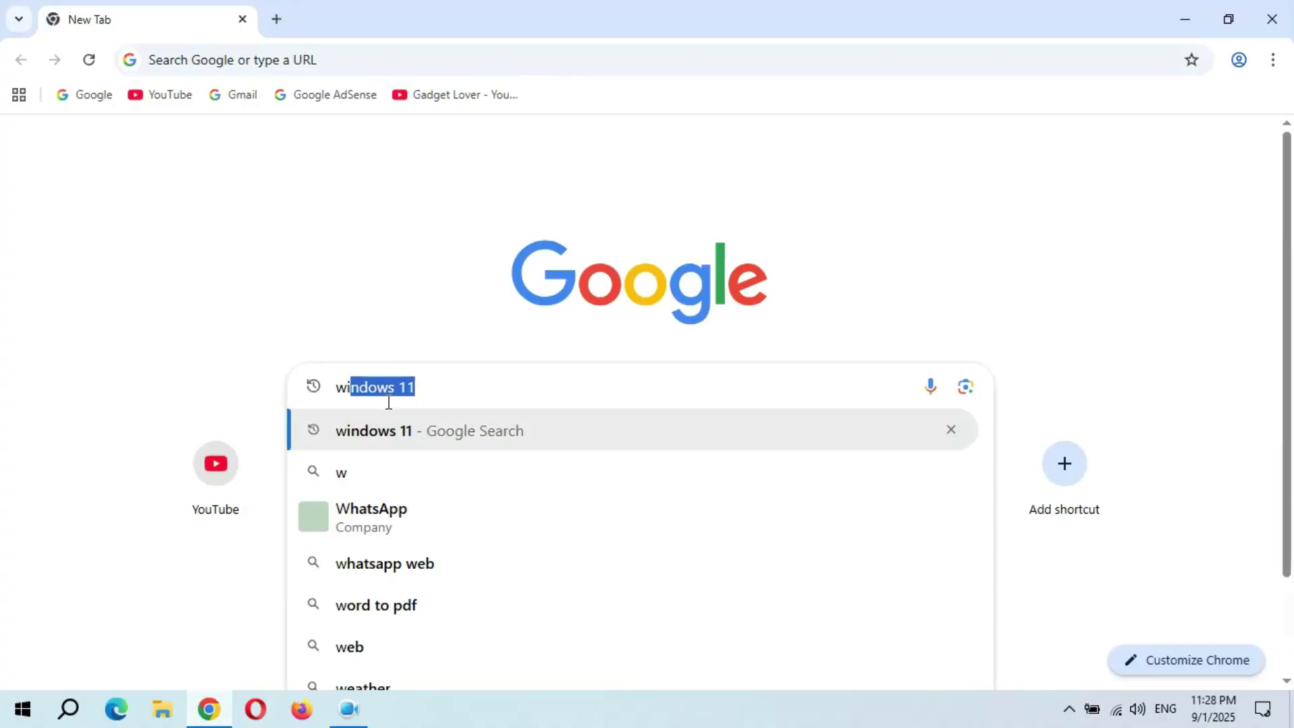
{"action": "type", "text": "ndows 11"}
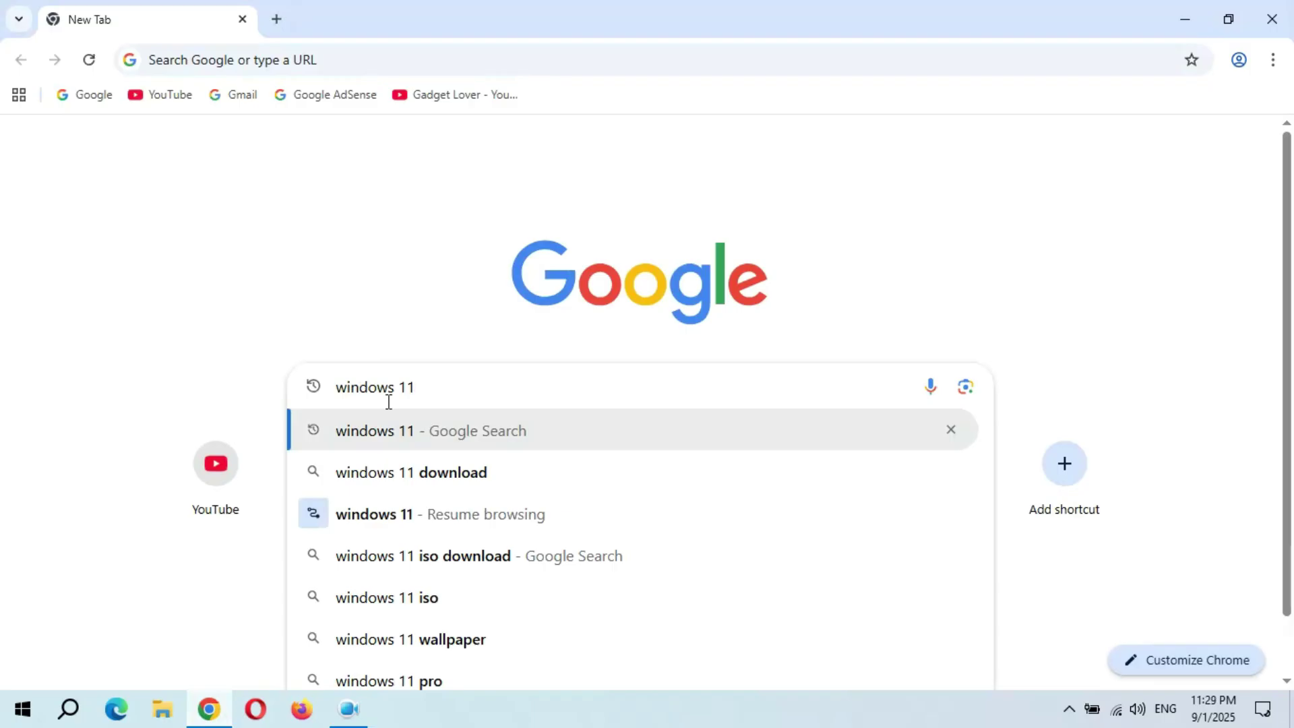
{"action": "key", "text": "Return"}
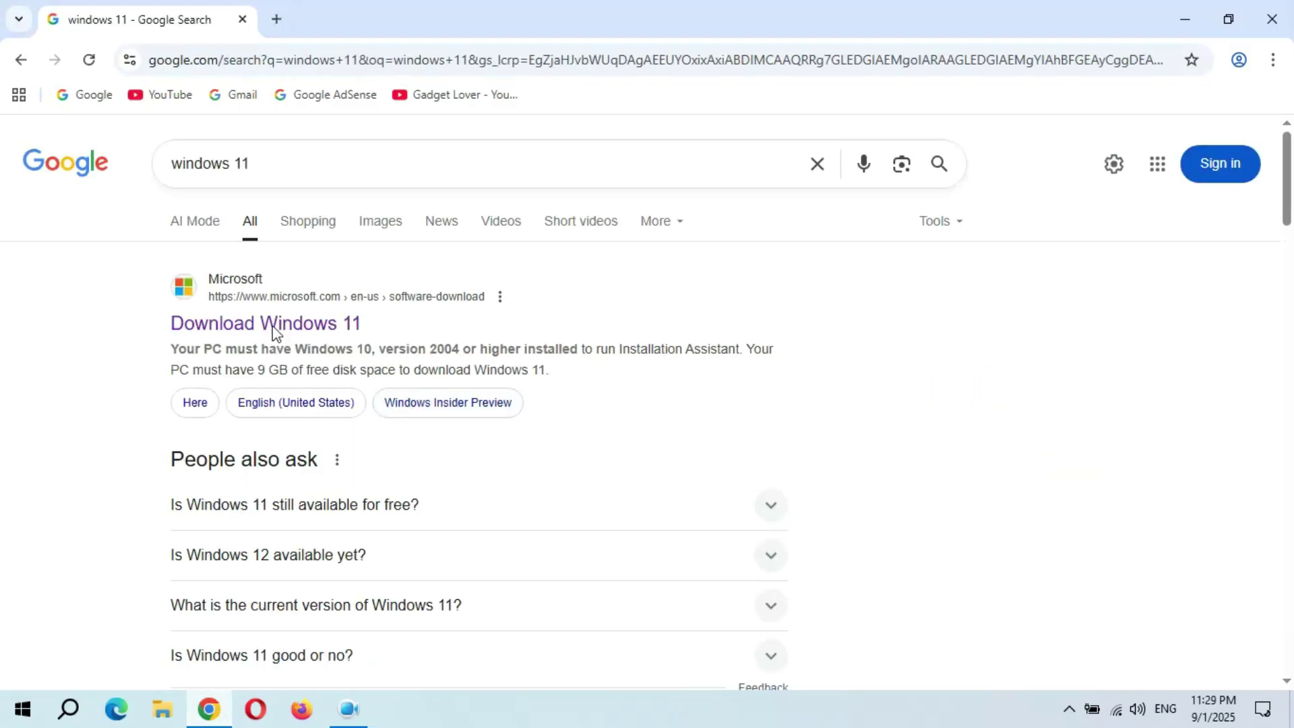
{"action": "left_click", "coordinate": [273, 326]}
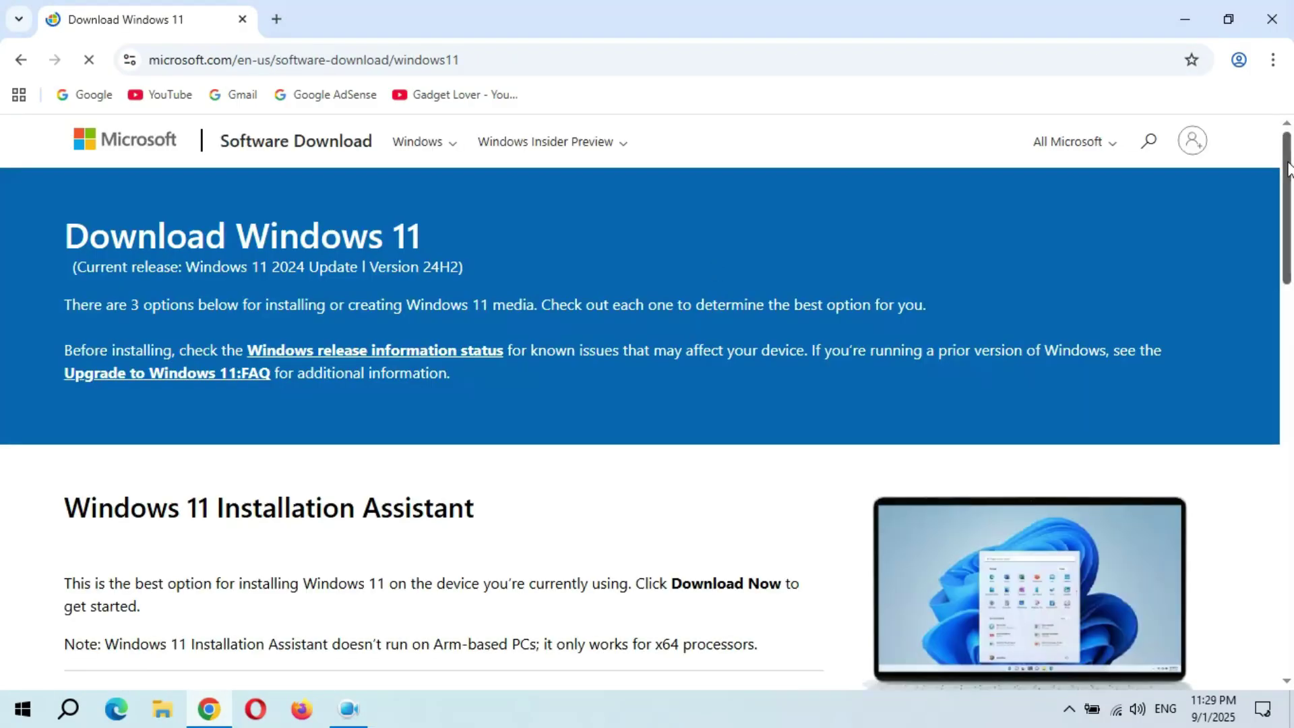
- Under Disk Image (ISO), select and confirm 'Windows 11 (multi-edition ISO for x64 devices)'
{"action": "left_click_drag", "start_coordinate": [1289, 162], "coordinate": [1291, 465]}
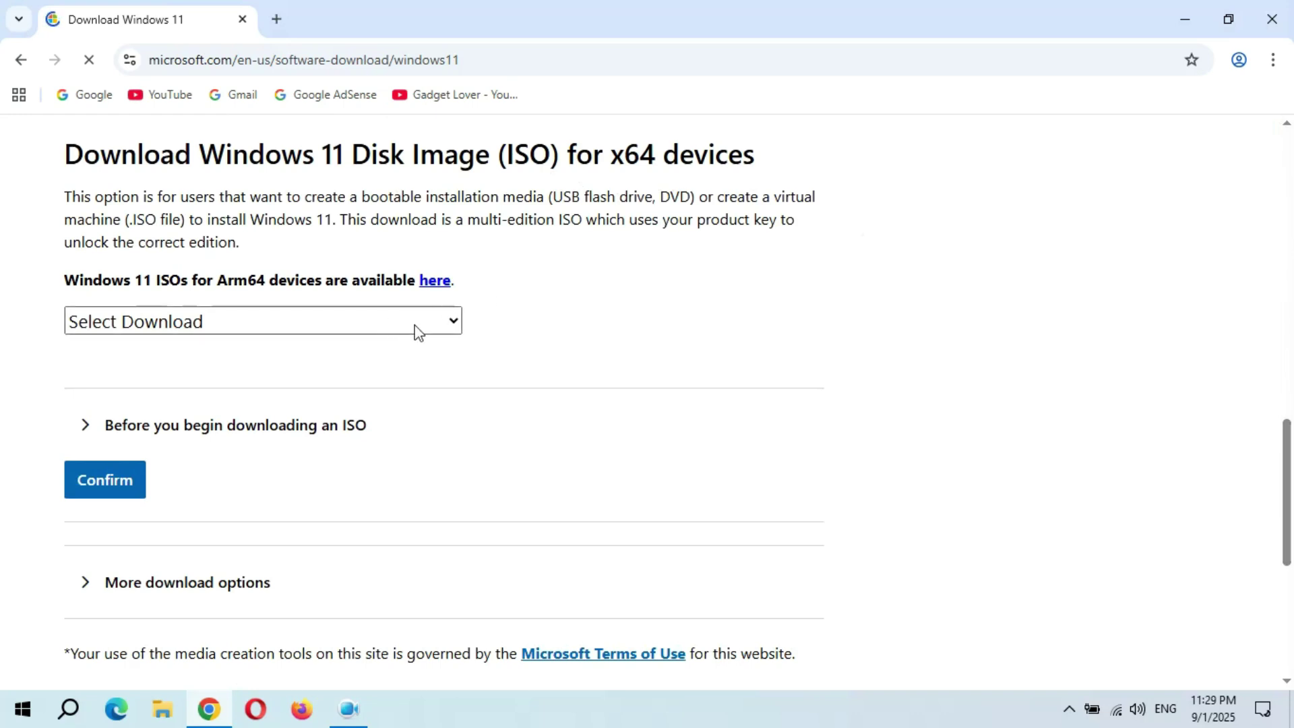
{"action": "left_click", "coordinate": [457, 322]}
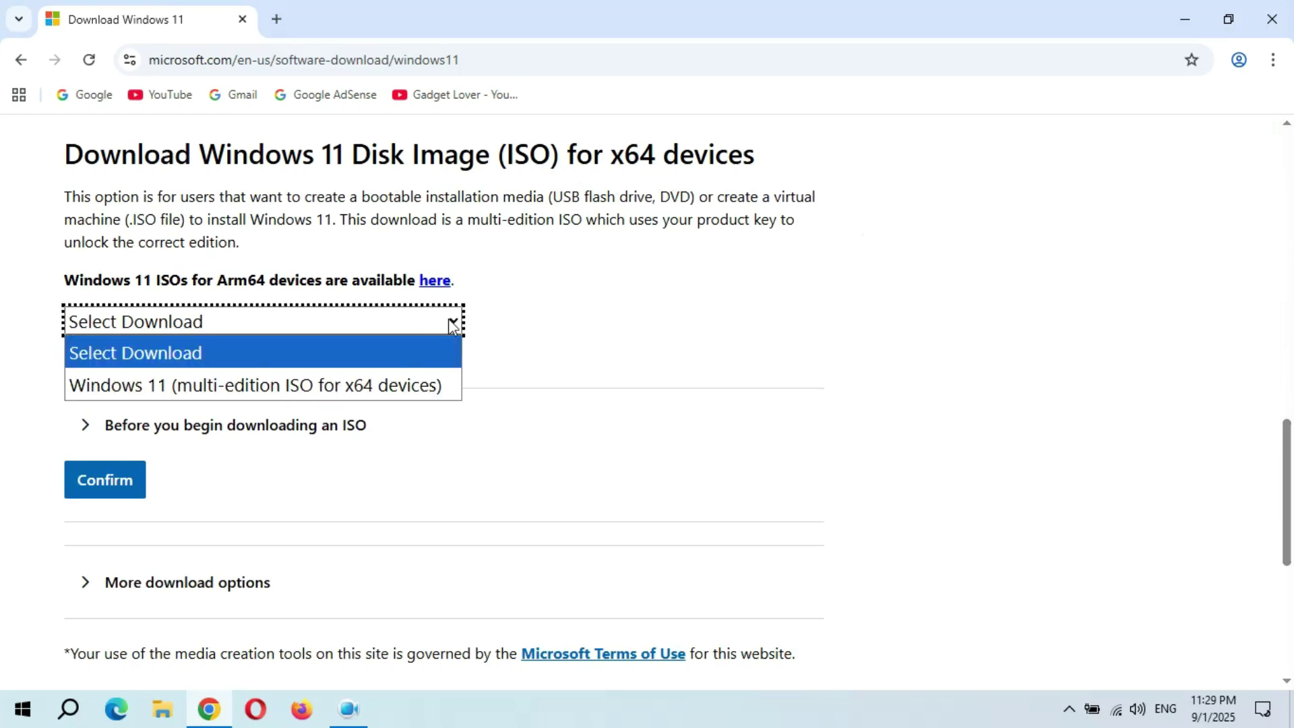
{"action": "left_click", "coordinate": [298, 377]}
{"action": "left_click", "coordinate": [113, 483]}
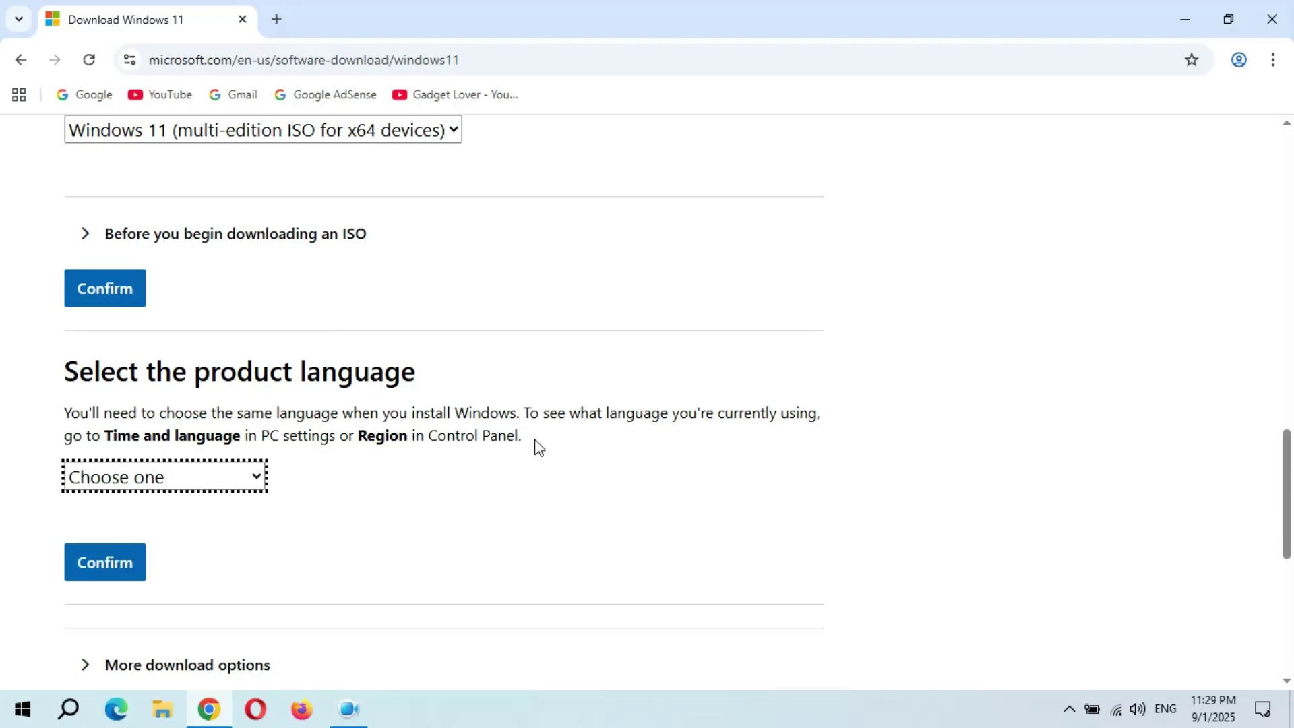
- Select English (United States) as the product language and confirm it
{"action": "left_click", "coordinate": [237, 488]}
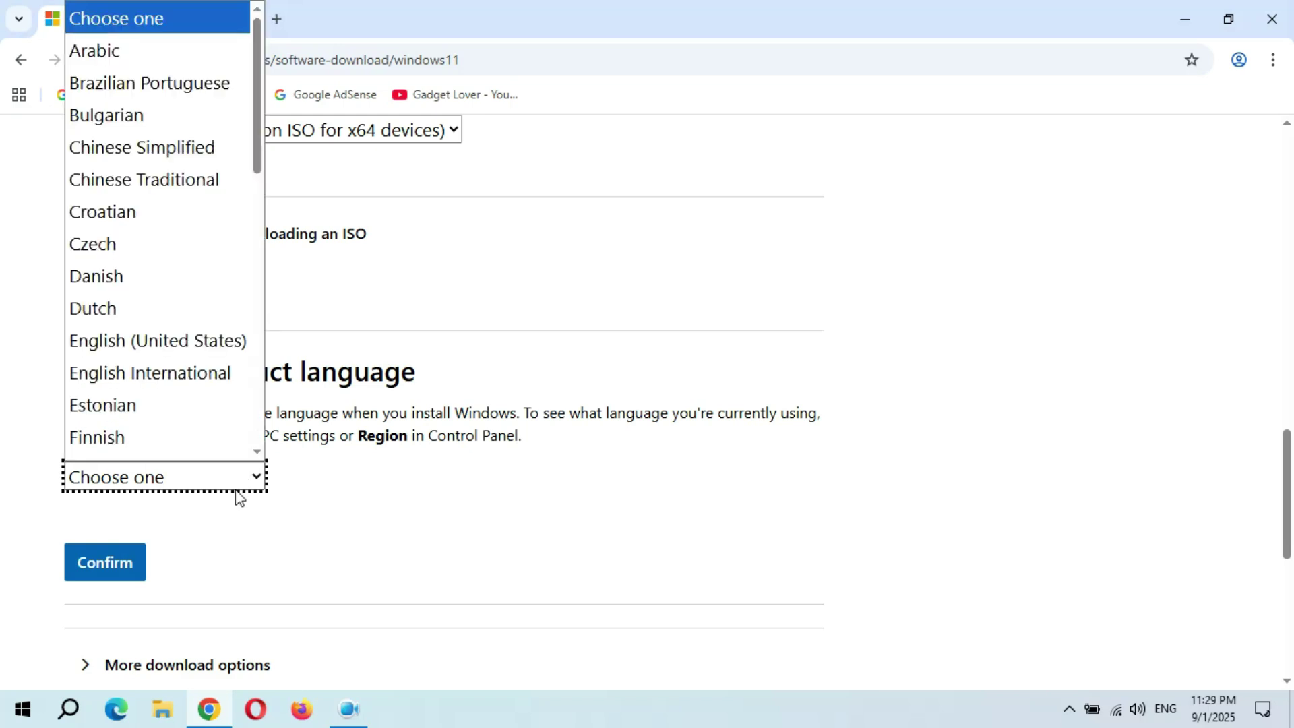
{"action": "scroll", "coordinate": [180, 363], "scroll_direction": "down", "scroll_amount": 1}
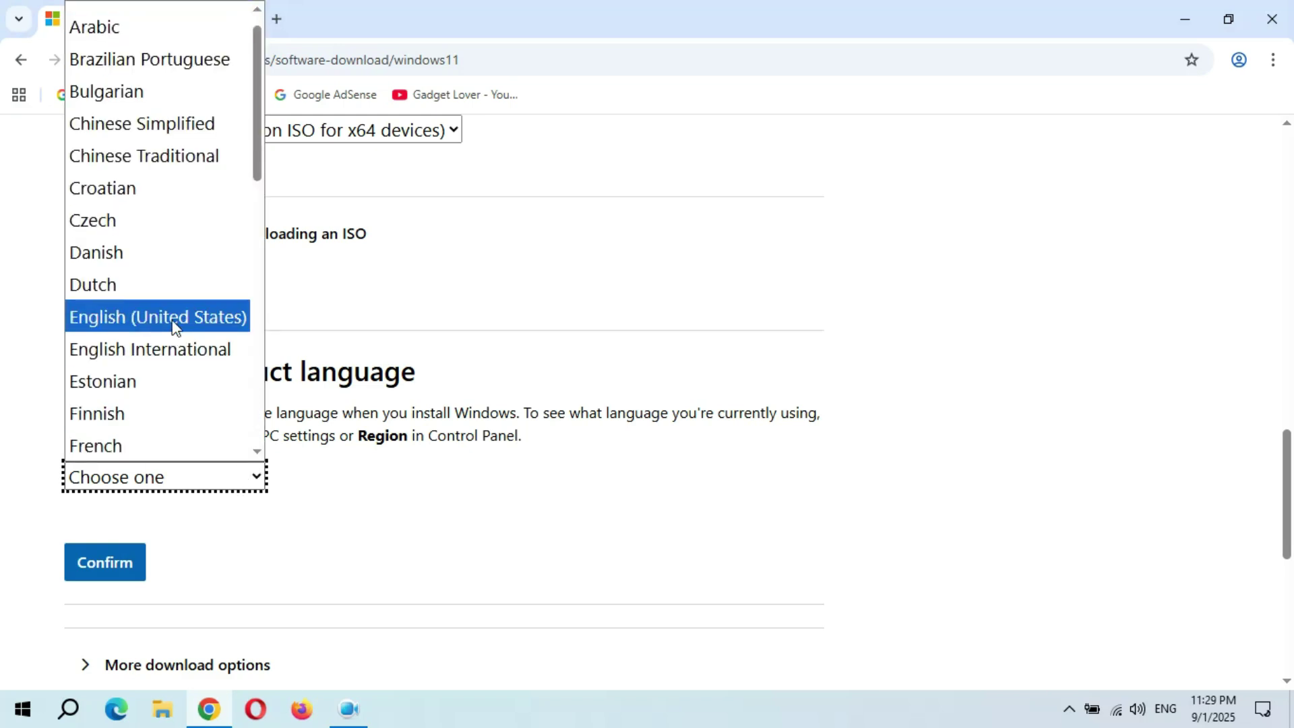
{"action": "left_click", "coordinate": [175, 327]}
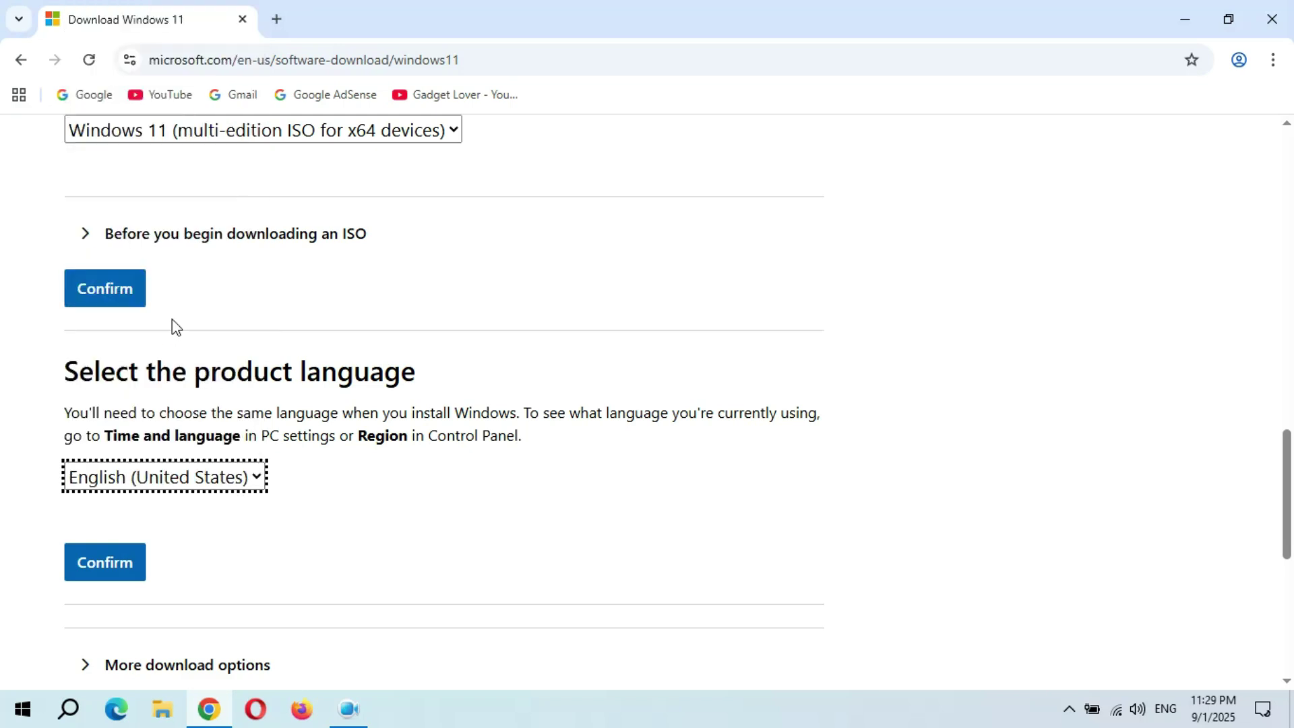
{"action": "left_click", "coordinate": [118, 568]}
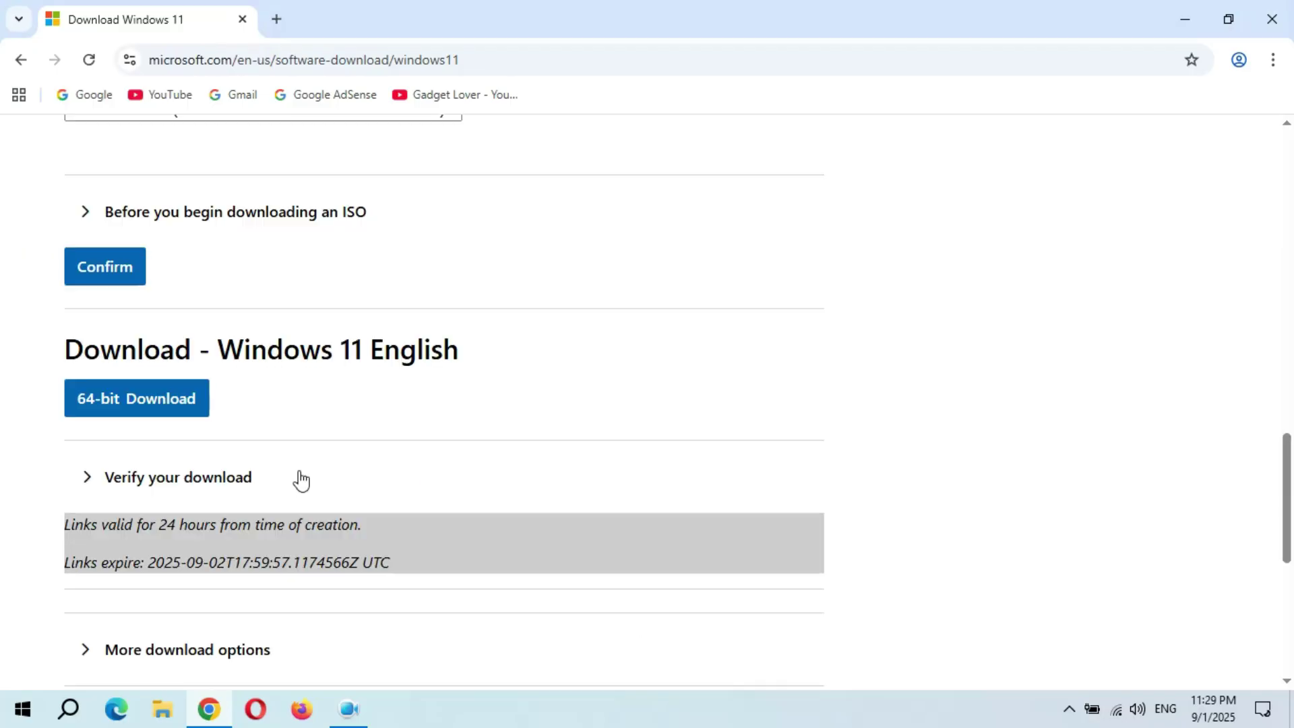
- Start the 64-bit Download, then cancel the Win11_24H2_English_x64 (1).iso download from Chrome's downloads list
{"action": "scroll", "coordinate": [297, 476], "scroll_direction": "down", "scroll_amount": 1}
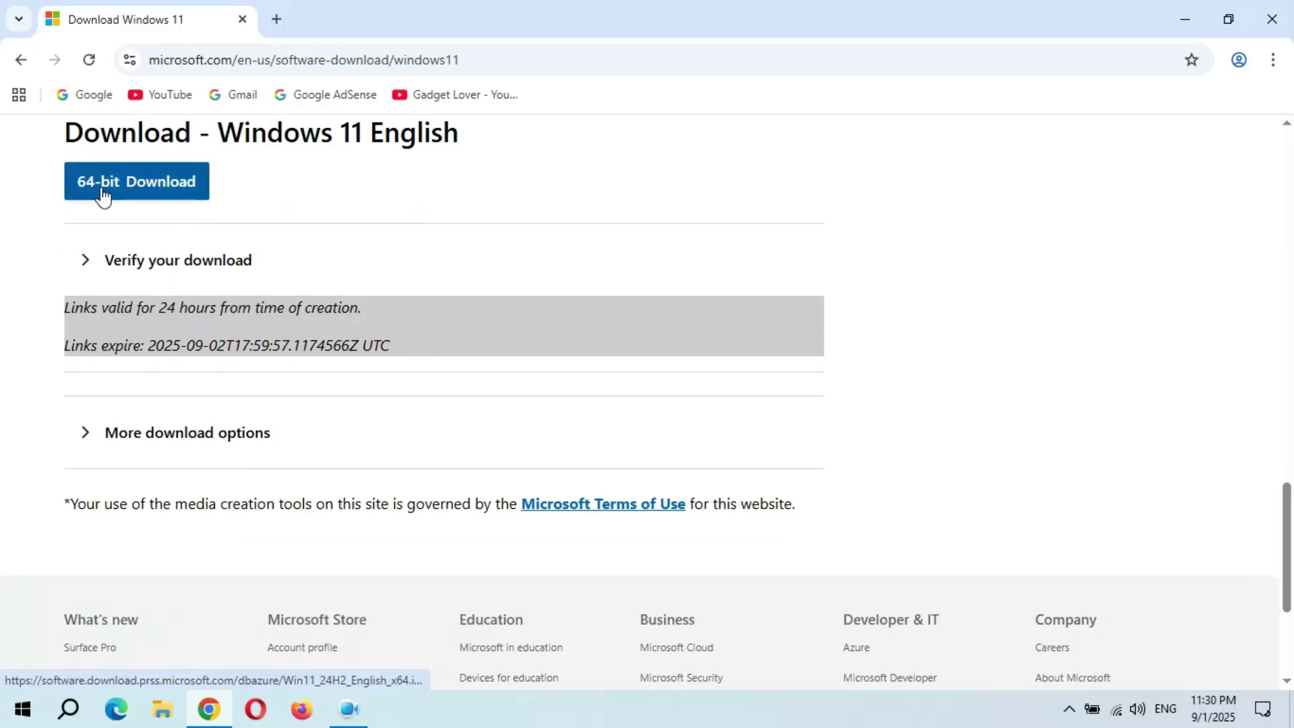
{"action": "left_click", "coordinate": [157, 194]}
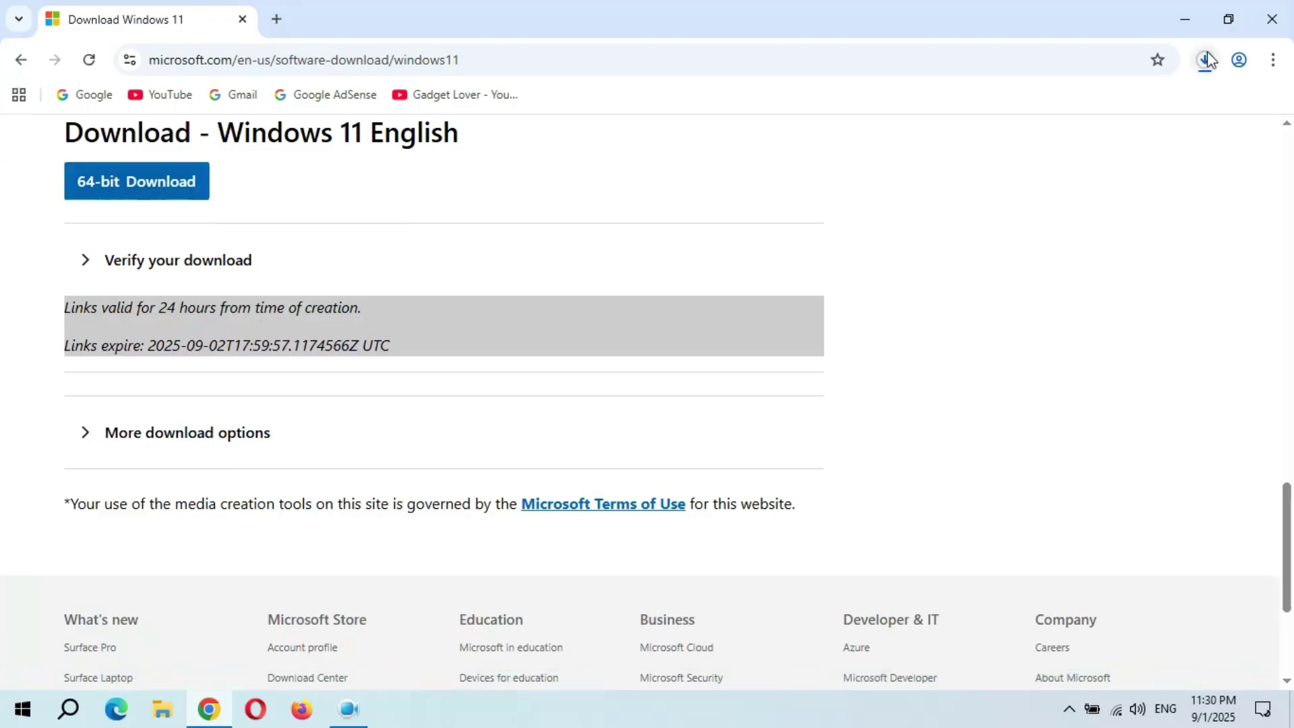
{"action": "left_click", "coordinate": [1207, 60]}
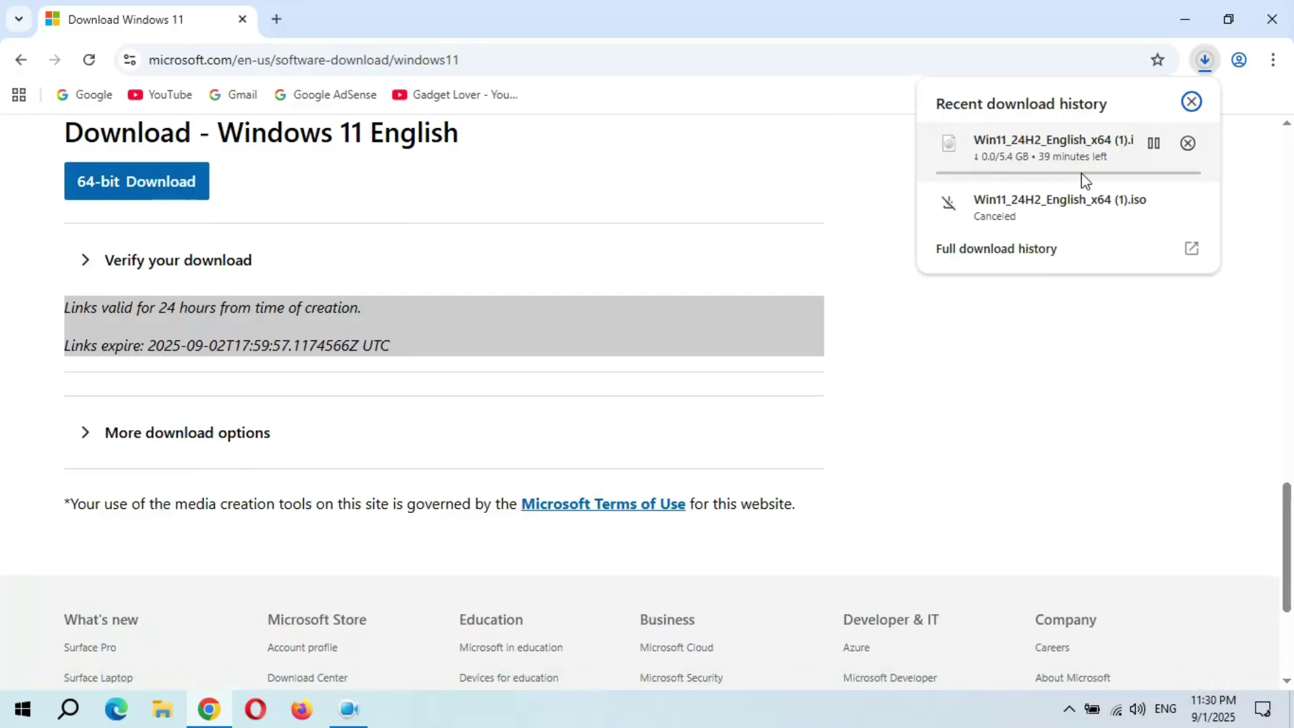
{"action": "left_click", "coordinate": [1188, 143]}
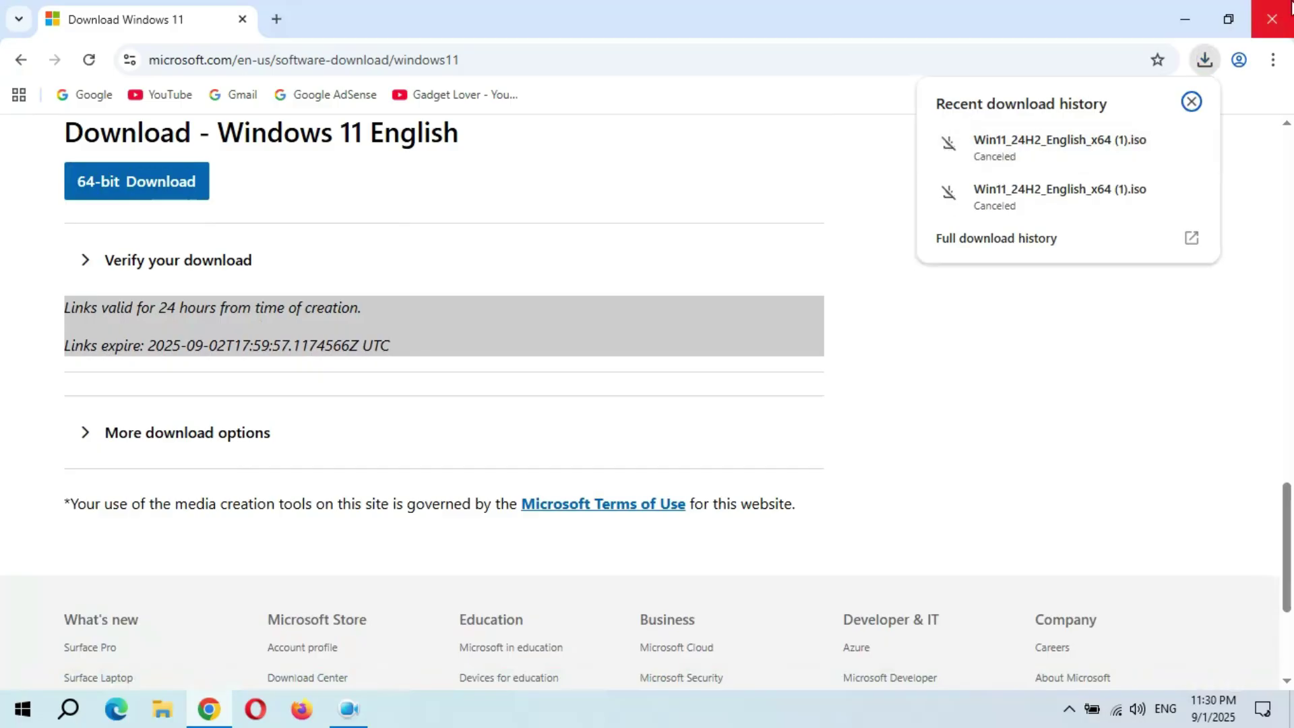
- Close Chrome, mount Win11_24H2_English_x64.iso from Downloads, and view it as DVD Drive (E:)
{"action": "left_click", "coordinate": [1272, 19]}
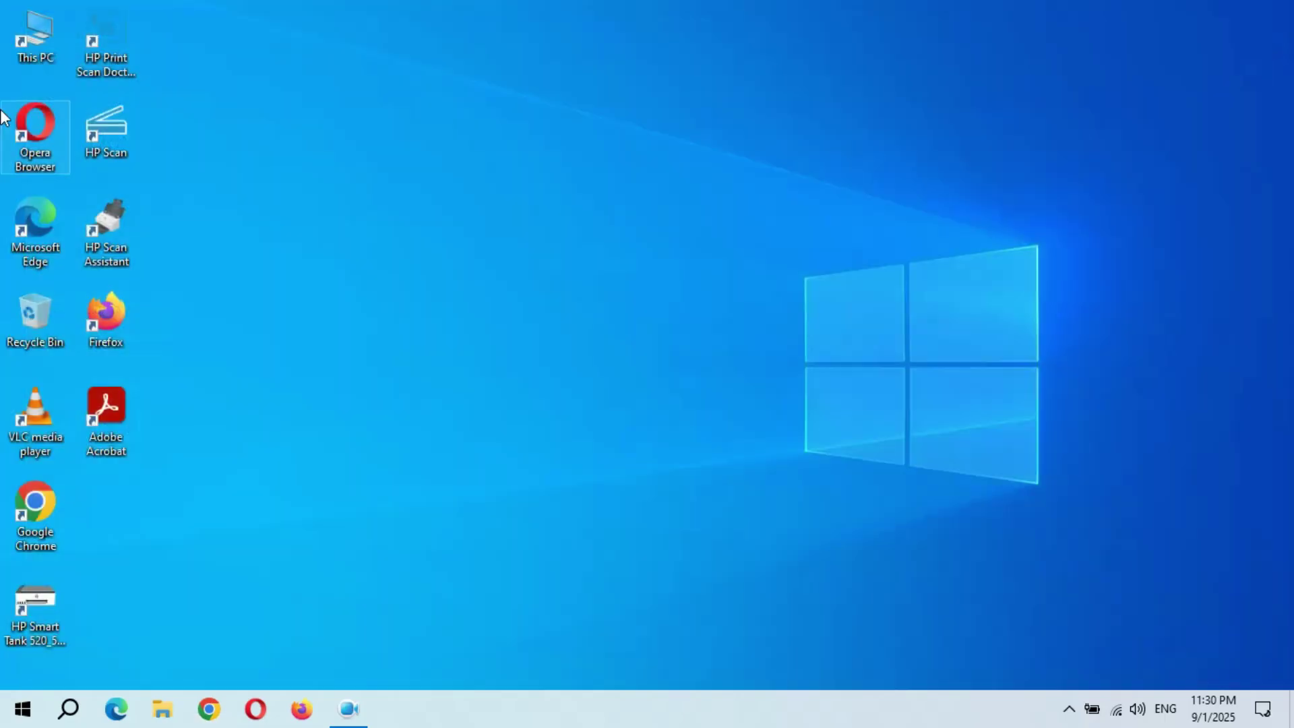
{"action": "double_click", "coordinate": [38, 37]}
{"action": "left_click", "coordinate": [77, 238]}
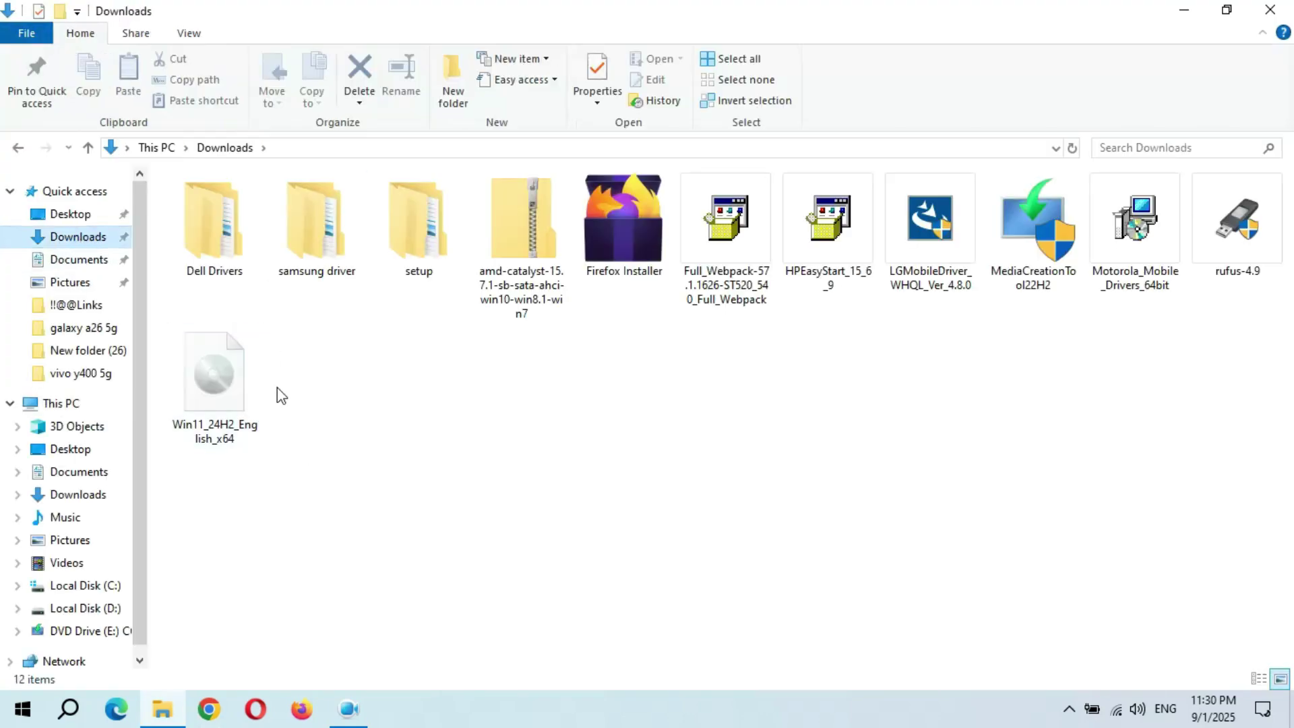
{"action": "left_click", "coordinate": [226, 384]}
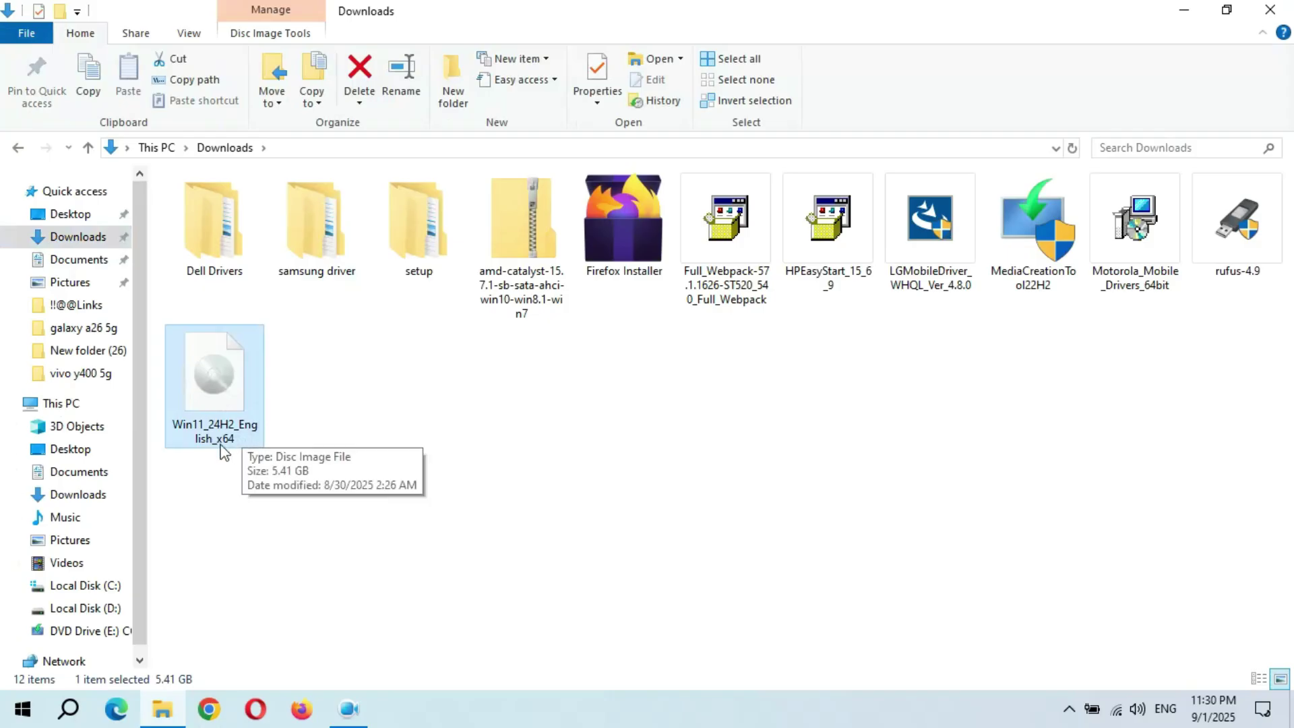
{"action": "right_click", "coordinate": [220, 379]}
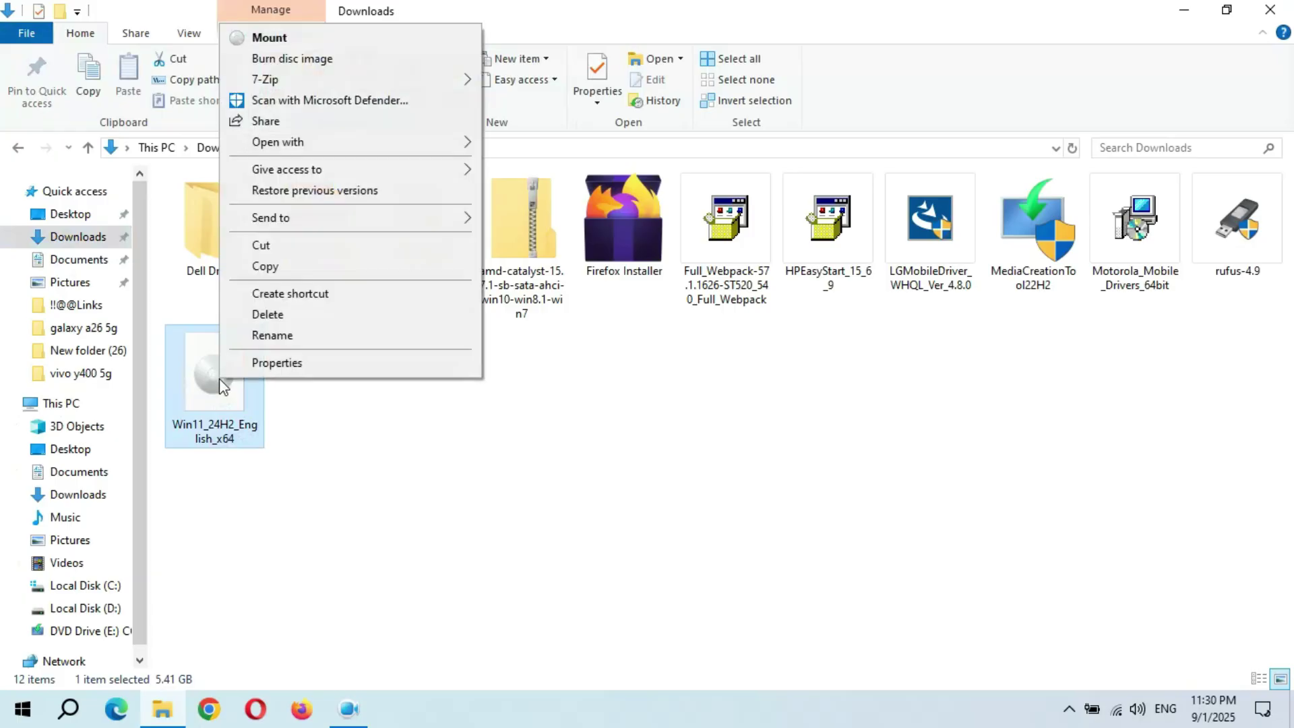
{"action": "left_click", "coordinate": [308, 43]}
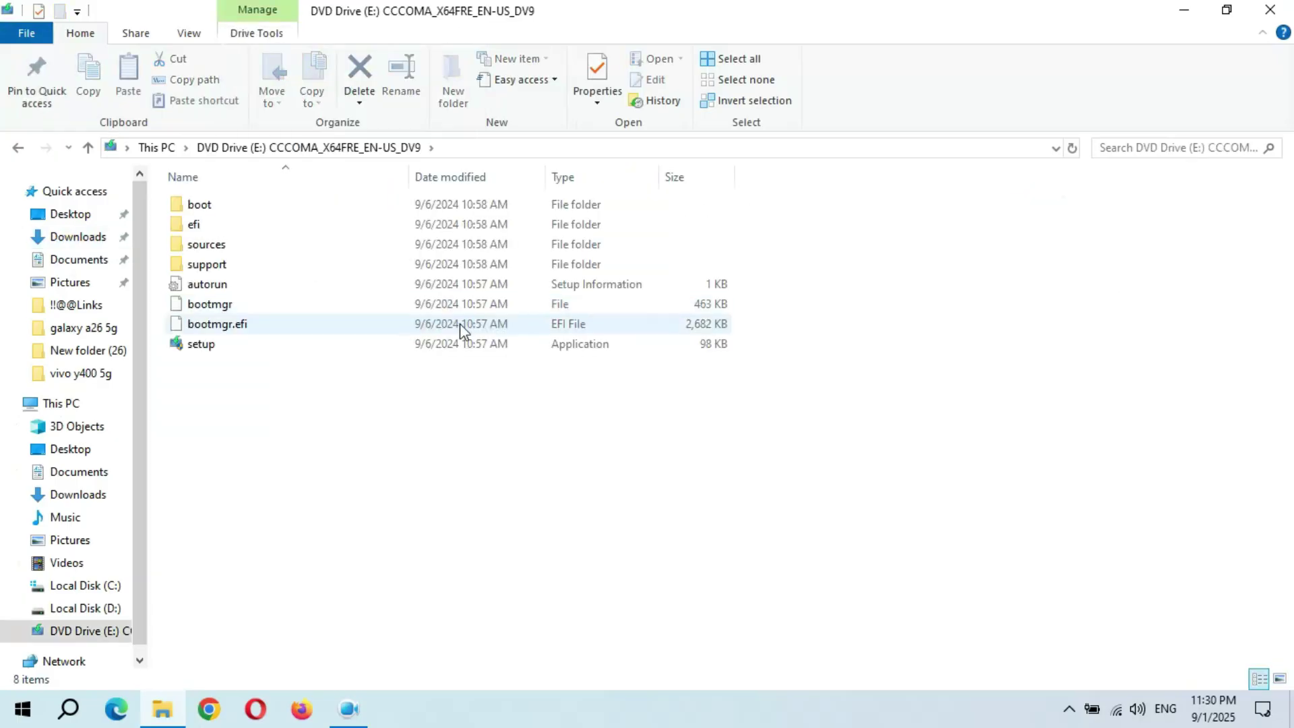
{"action": "left_click", "coordinate": [157, 147]}
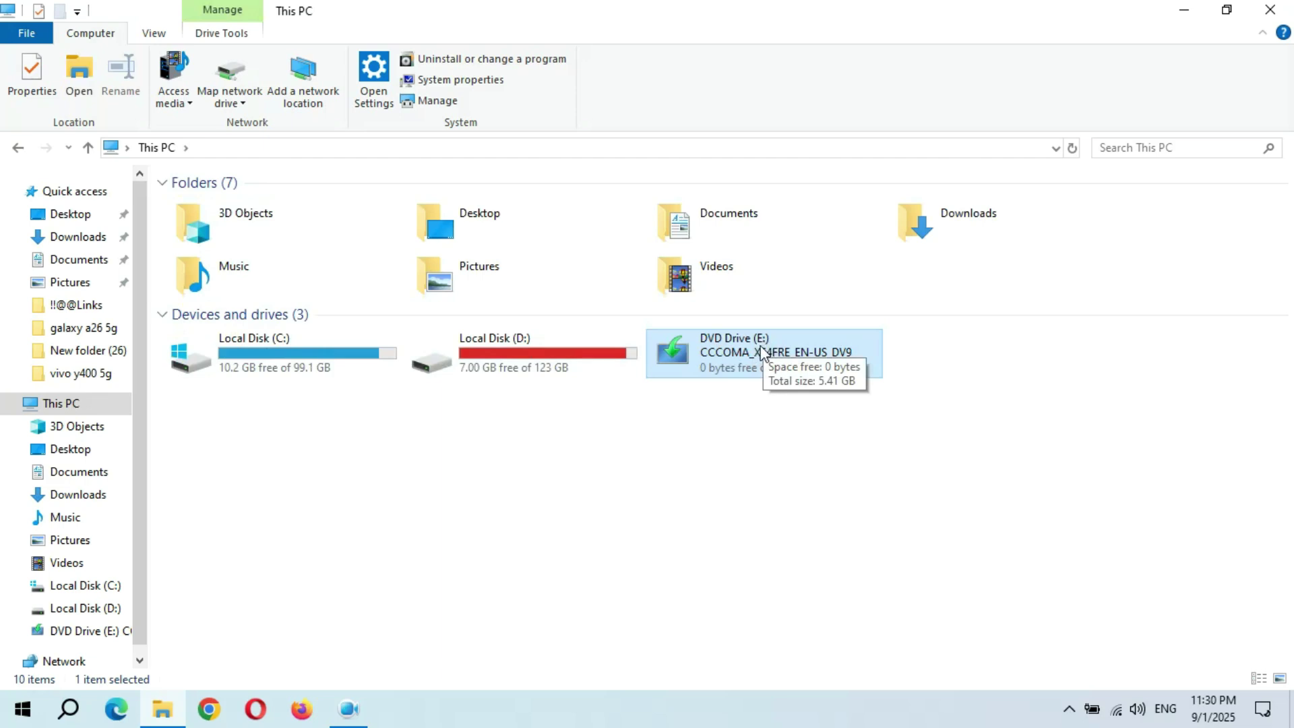
- Search for cmd and run Command Prompt as administrator
{"action": "left_click", "coordinate": [70, 710]}
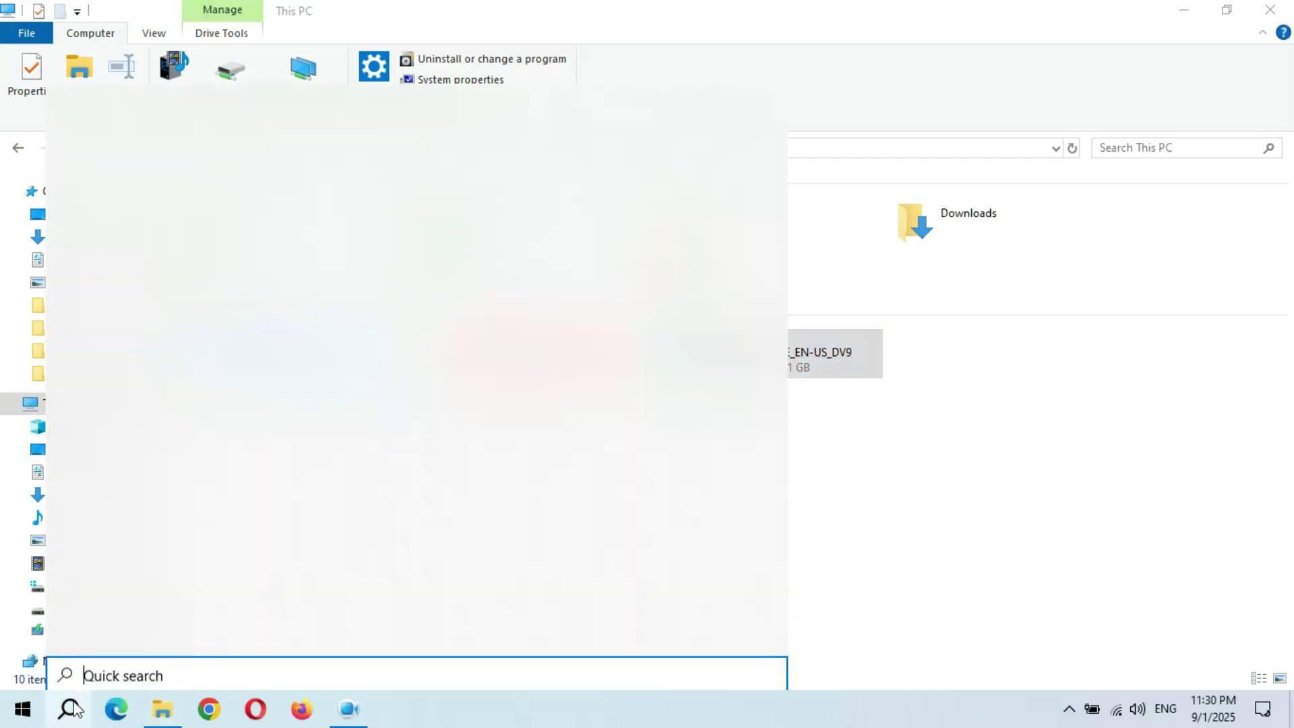
{"action": "type", "text": "c"}
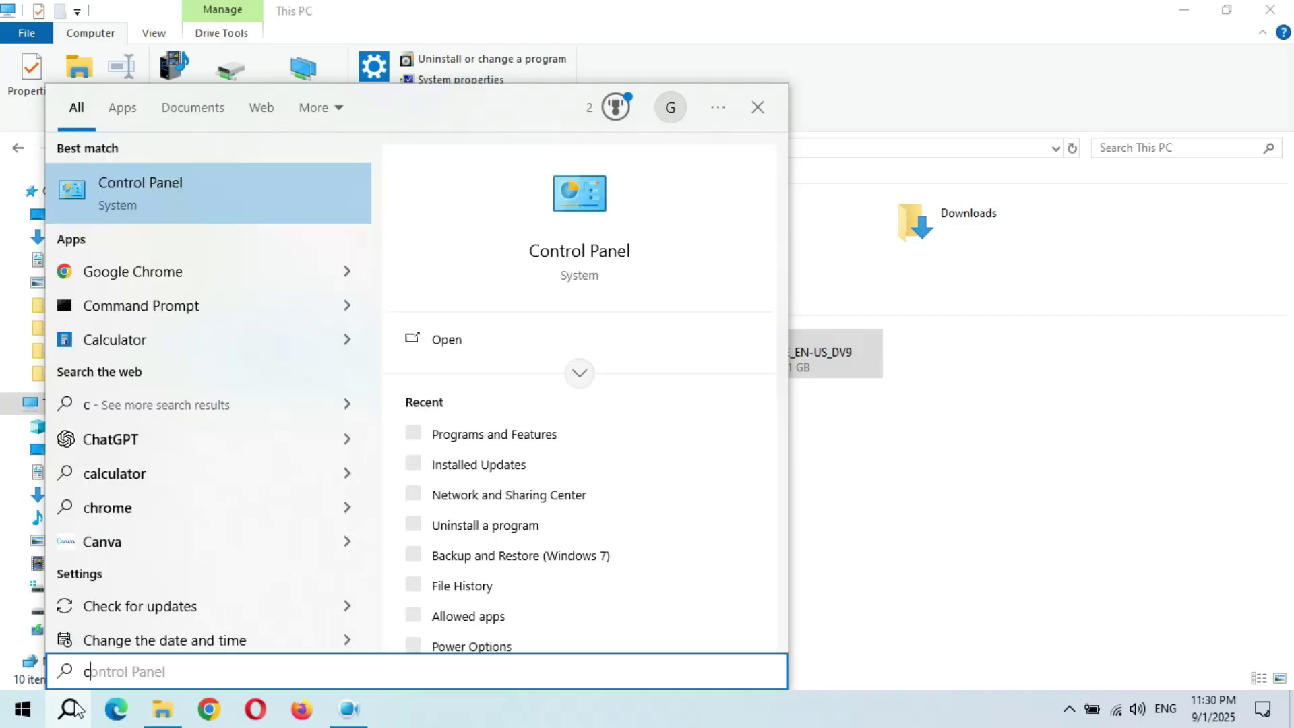
{"action": "type", "text": "md"}
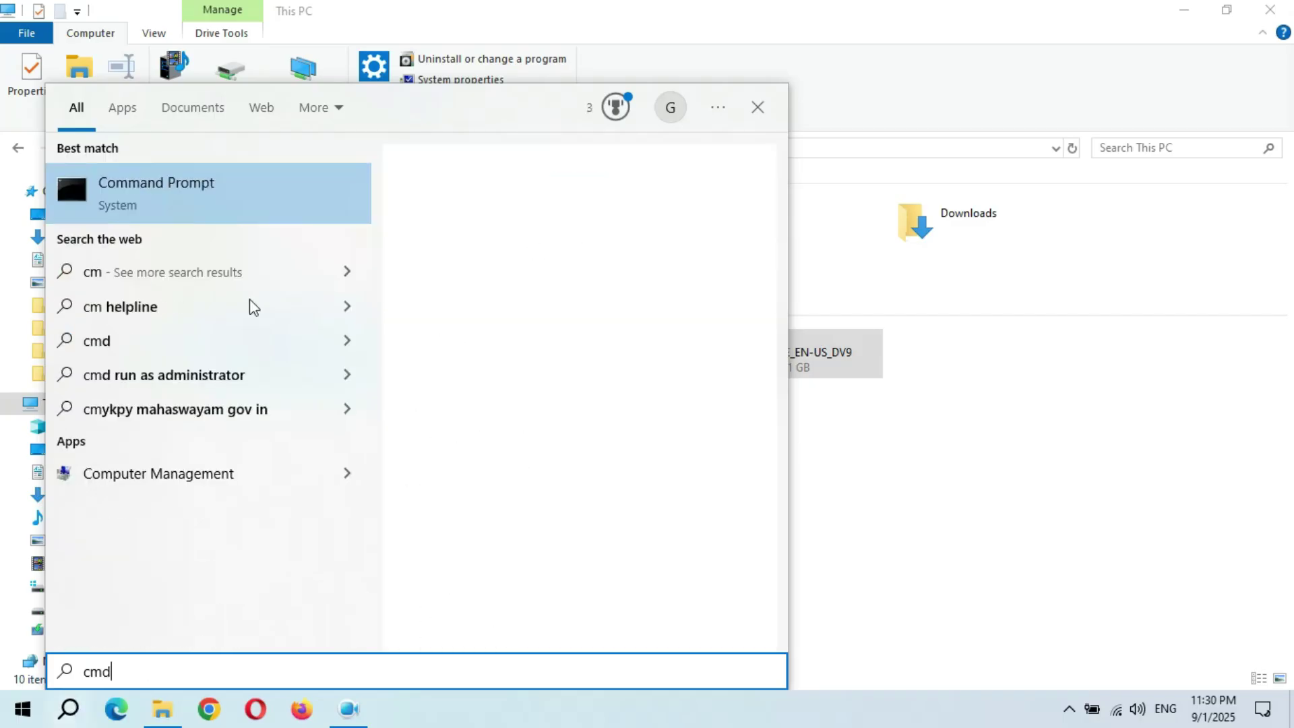
{"action": "right_click", "coordinate": [165, 194]}
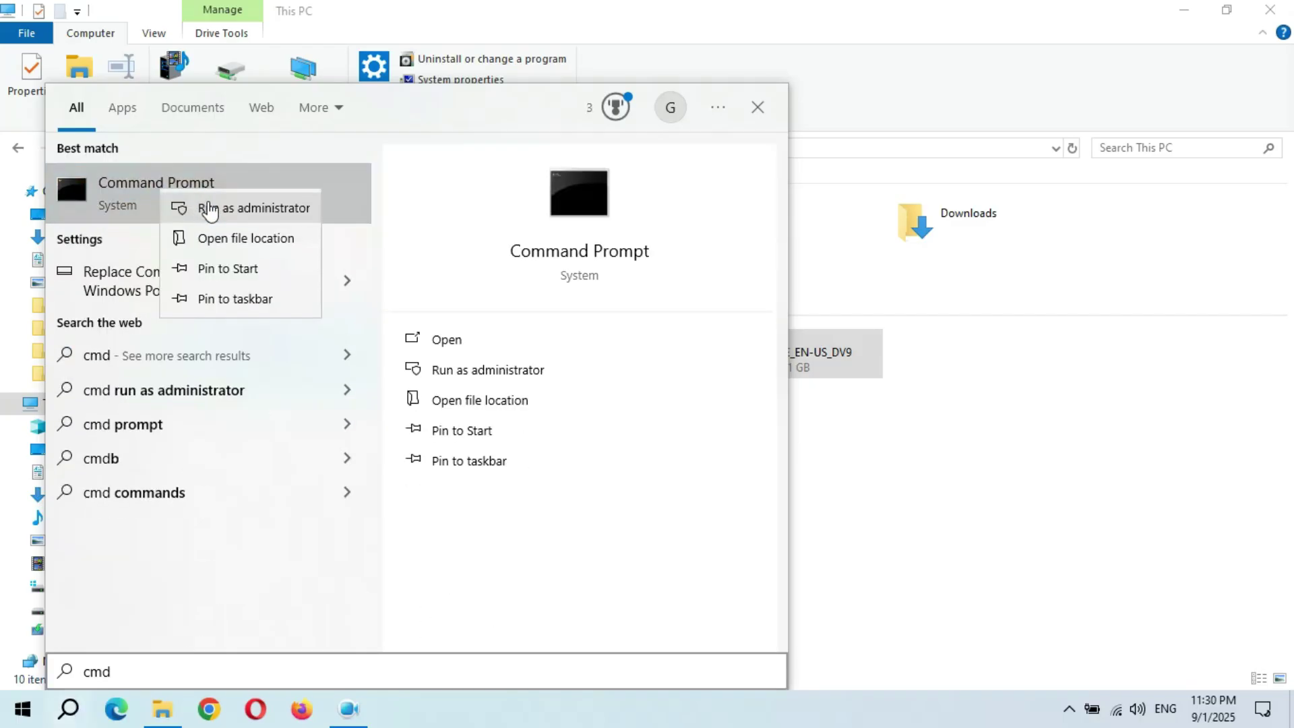
{"action": "left_click", "coordinate": [209, 207]}
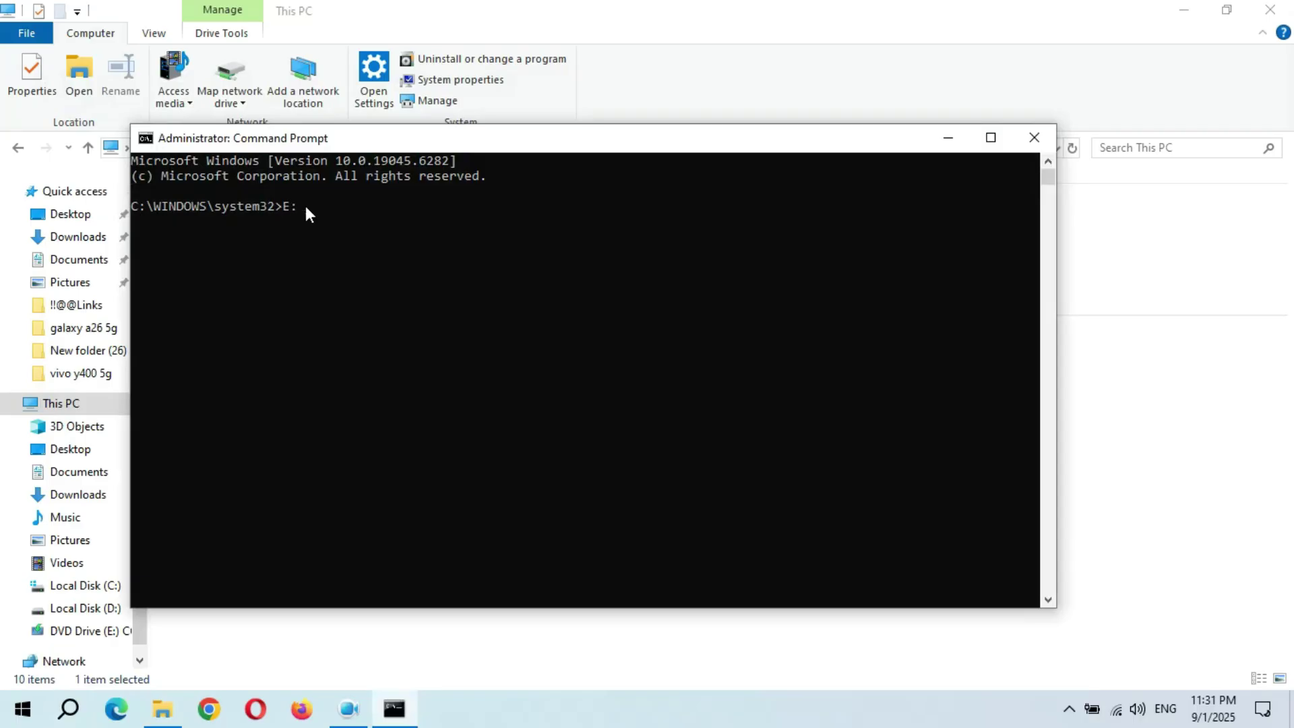
- Switch to E:, cd into sources, and run 'setupprep.exe /product server'
{"action": "key", "text": "Return"}
{"action": "type", "text": "cd sources"}
{"action": "key", "text": "Return"}
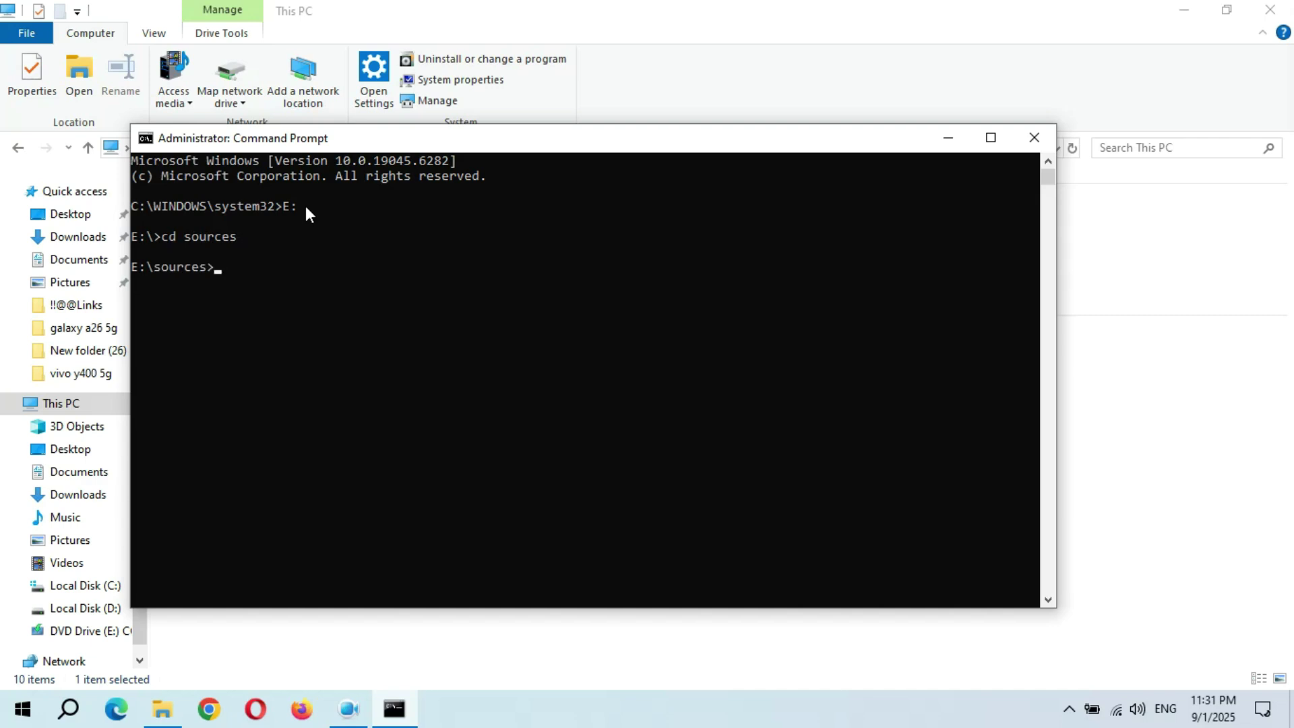
{"action": "type", "text": "setupprep.exe /prod"}
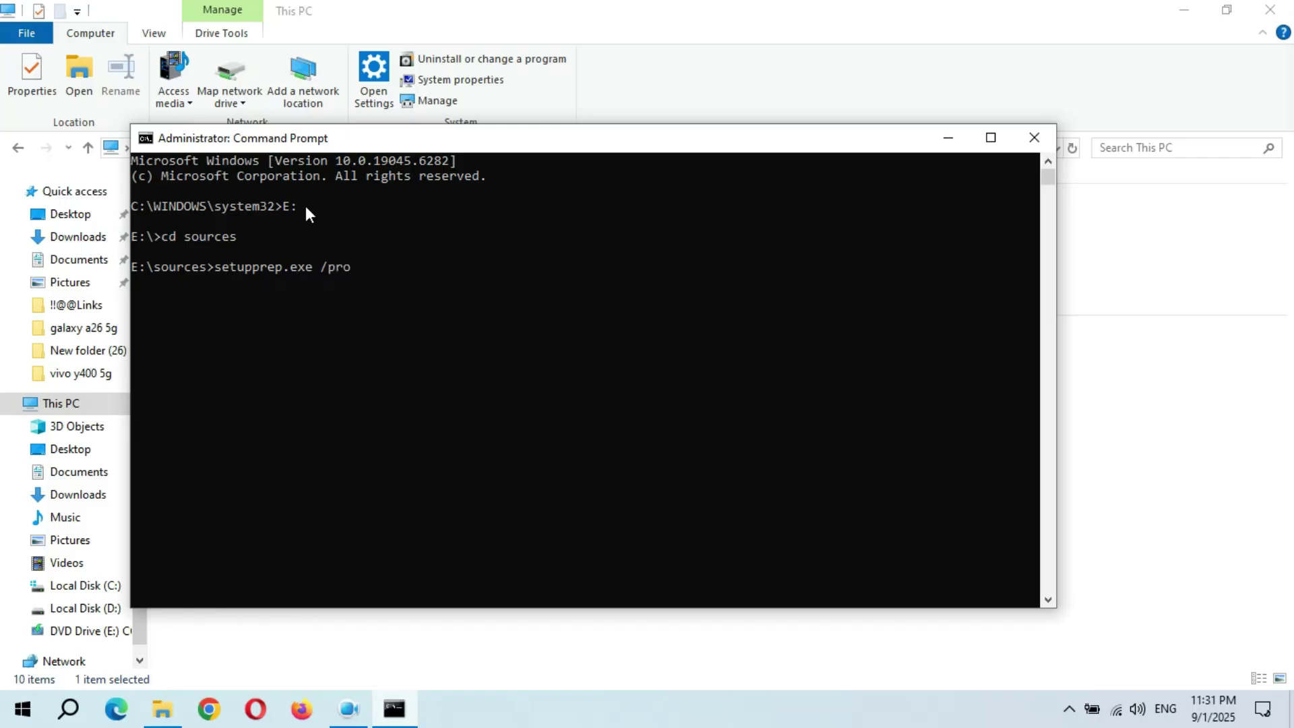
{"action": "type", "text": "uct server"}
{"action": "key", "text": "Return"}
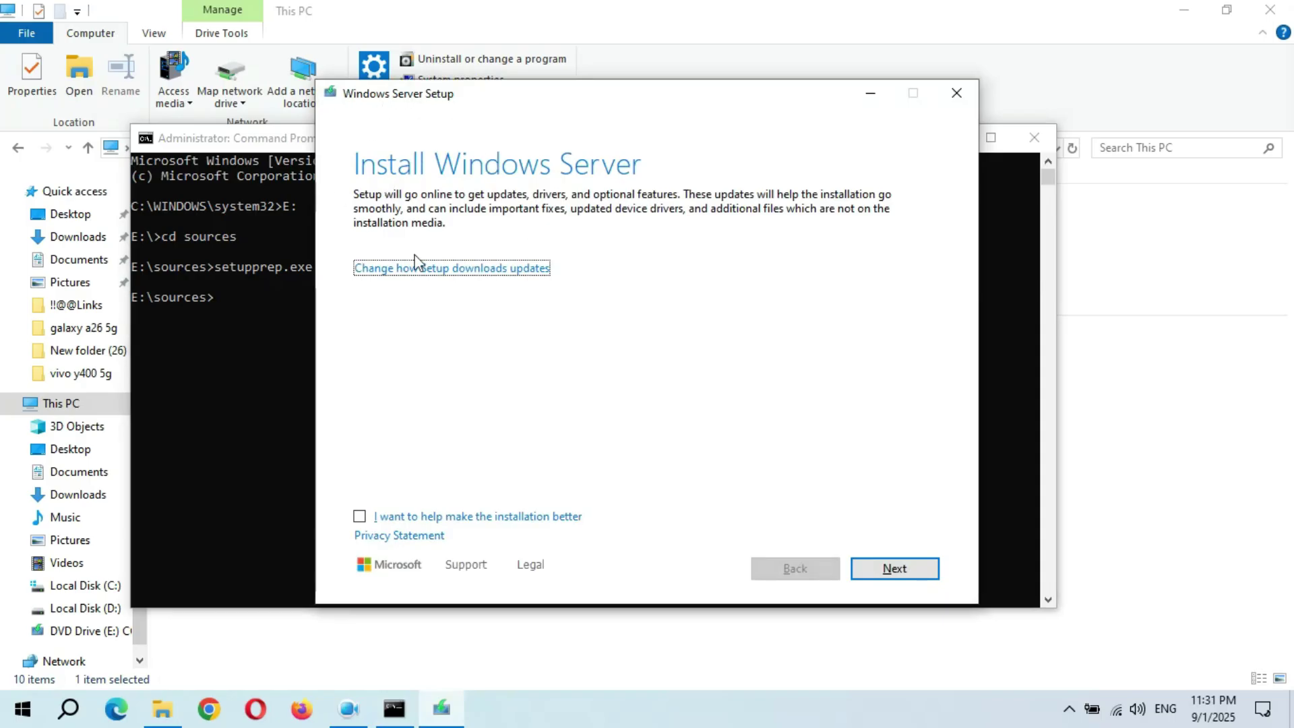
- Set Setup to 'Not right now' for downloading updates, then continue
{"action": "left_click", "coordinate": [503, 269]}
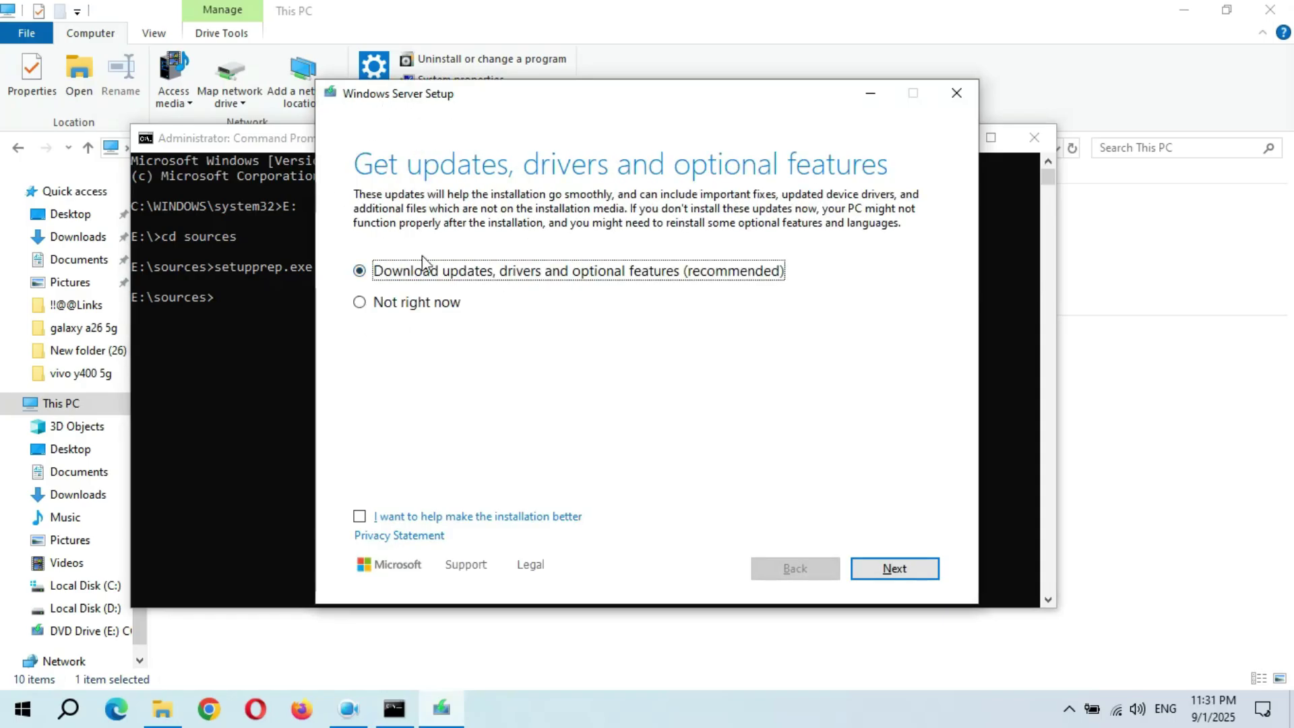
{"action": "left_click", "coordinate": [359, 304]}
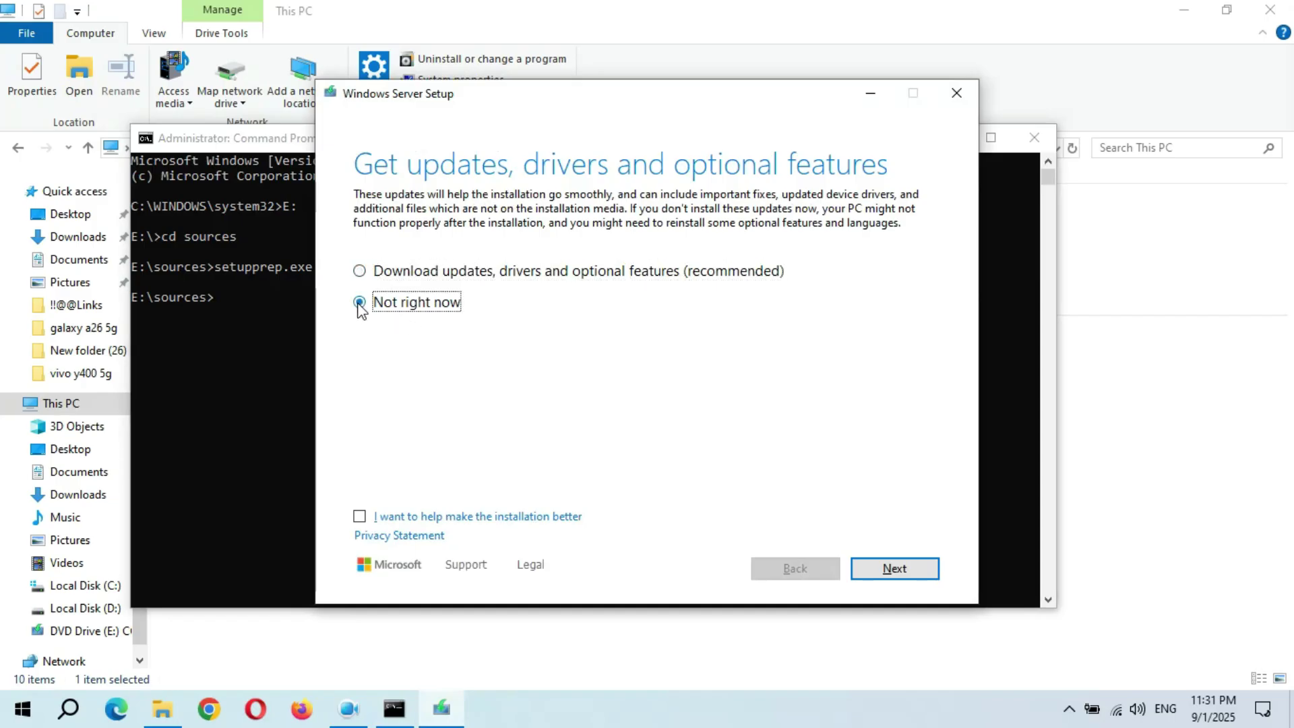
{"action": "left_click", "coordinate": [912, 570]}
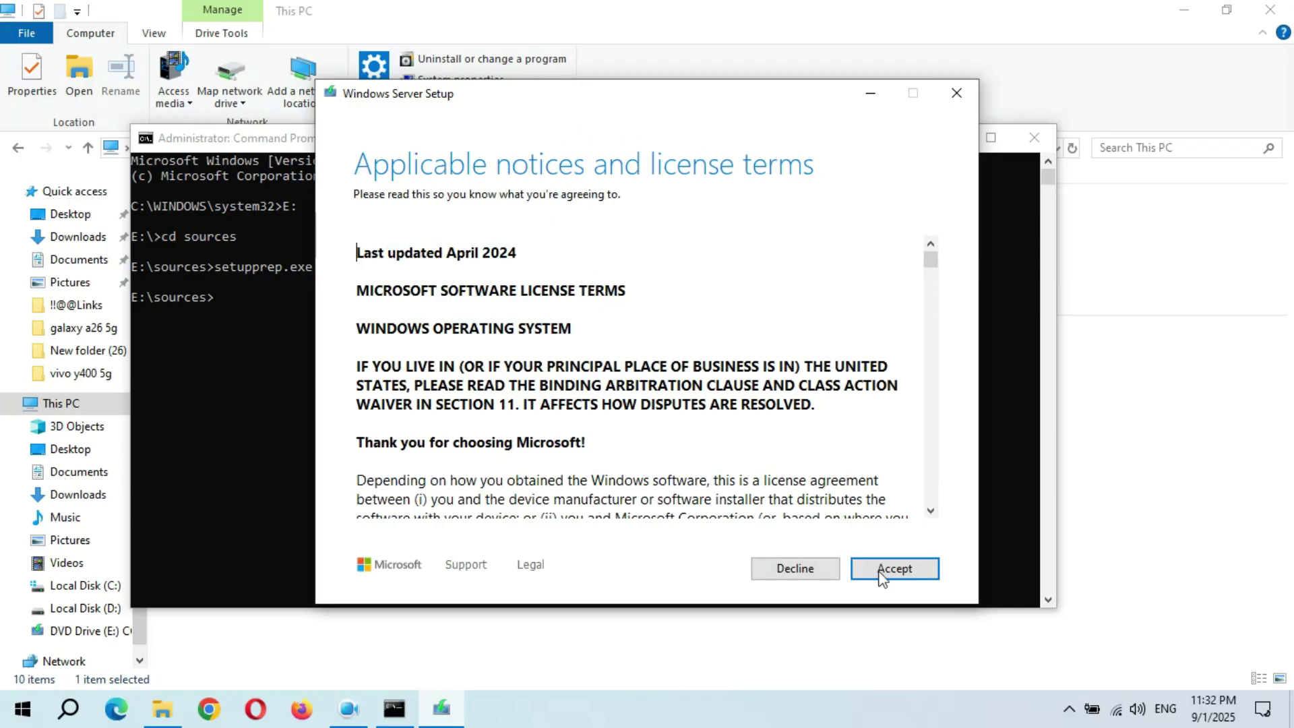
- Accept the license terms, choose 'Keep files, settings, and apps', and continue
{"action": "left_click", "coordinate": [903, 571]}
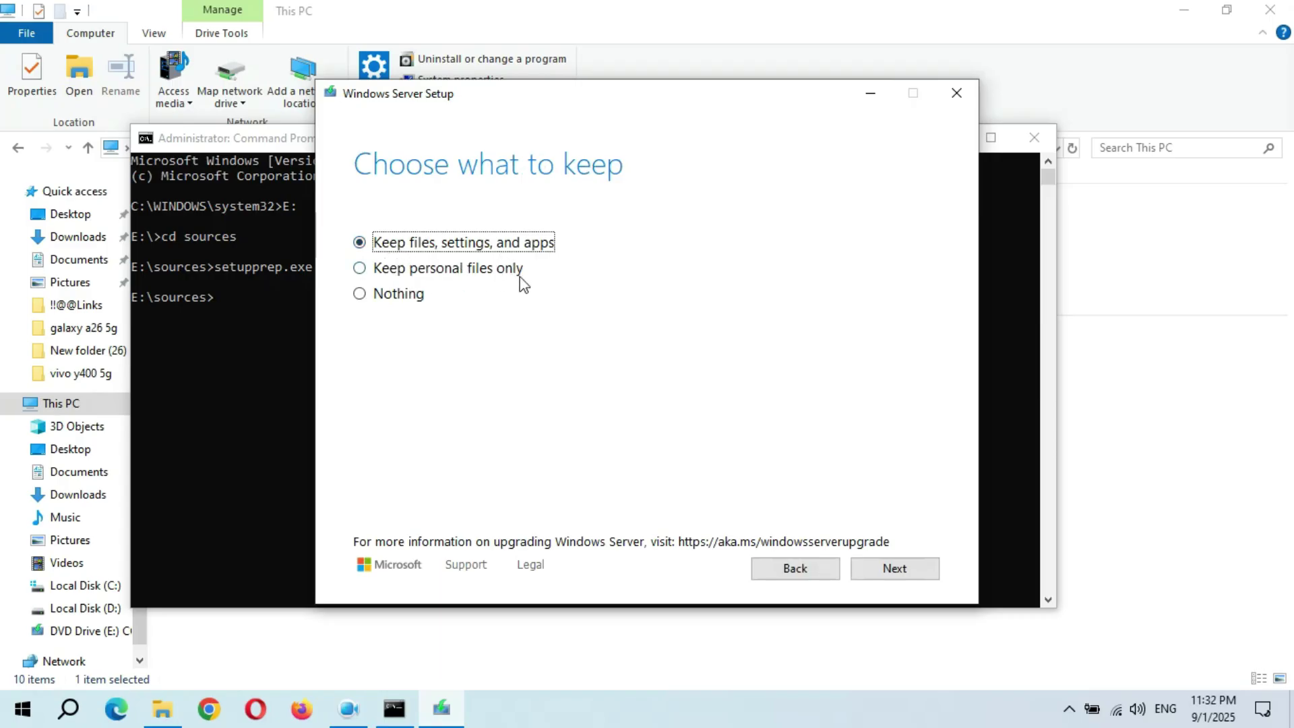
{"action": "left_click", "coordinate": [361, 295]}
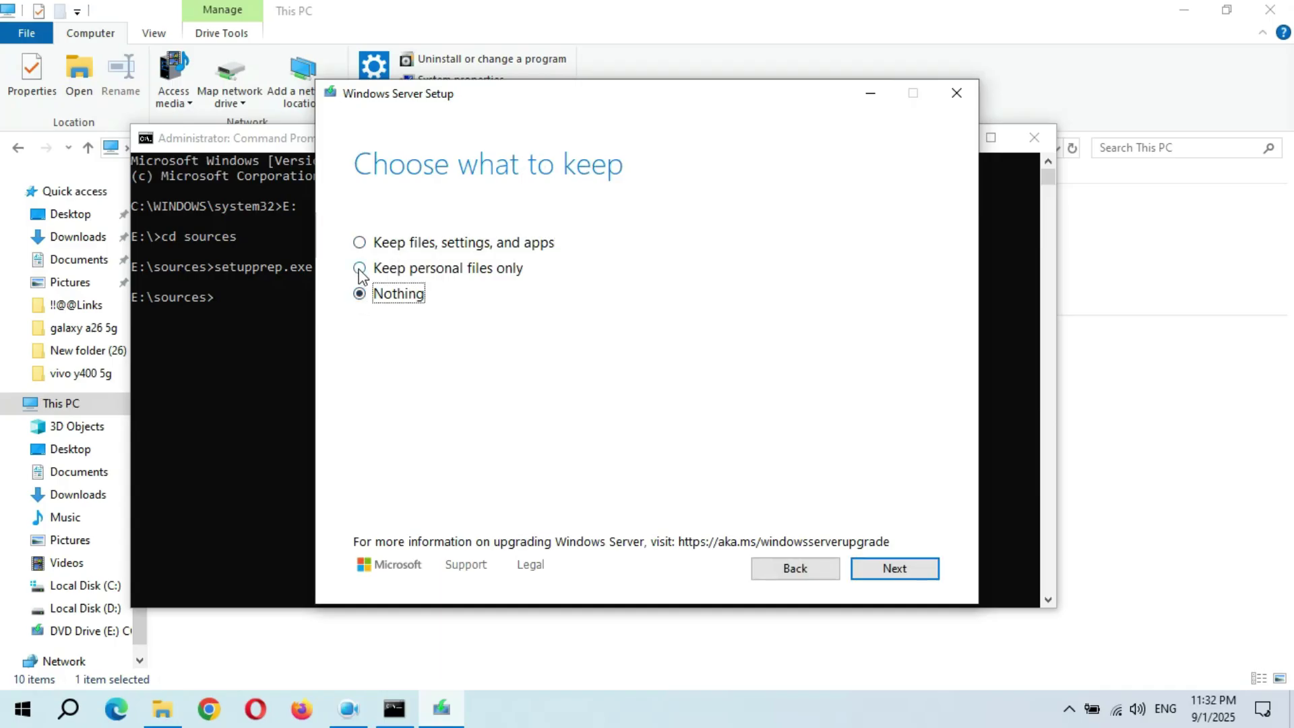
{"action": "left_click", "coordinate": [360, 269]}
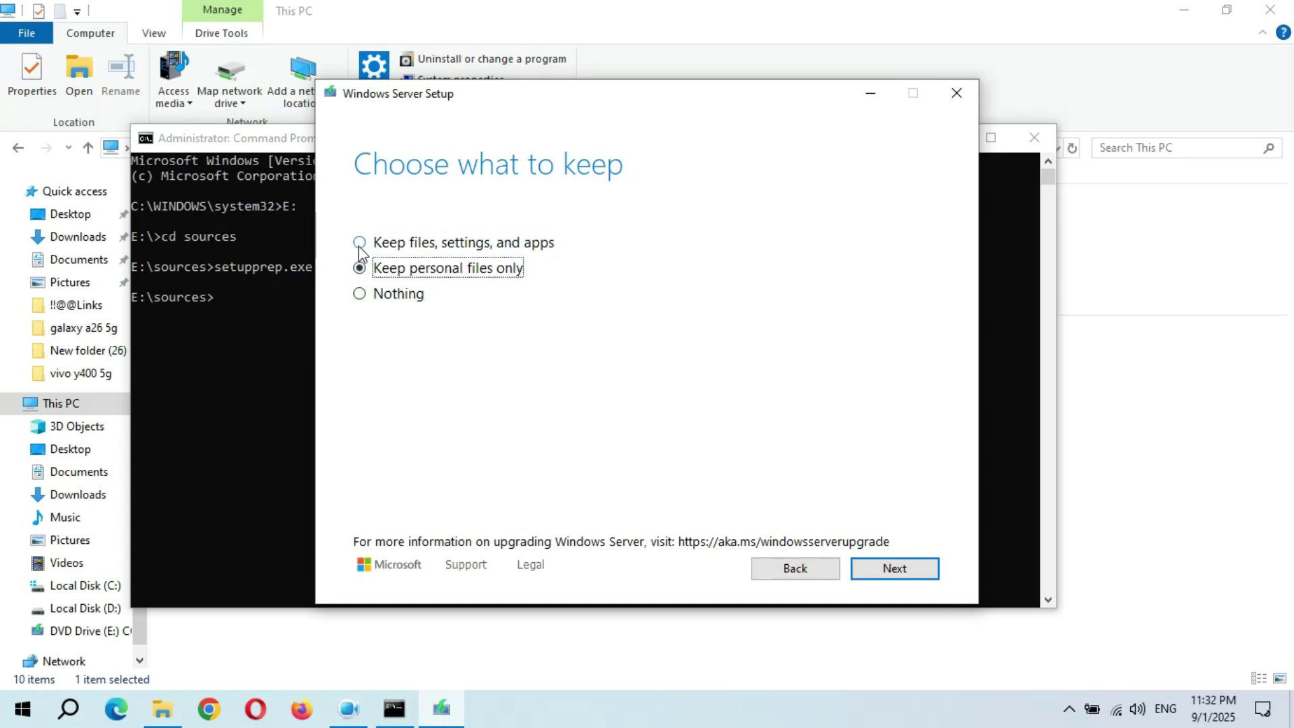
{"action": "left_click", "coordinate": [359, 247]}
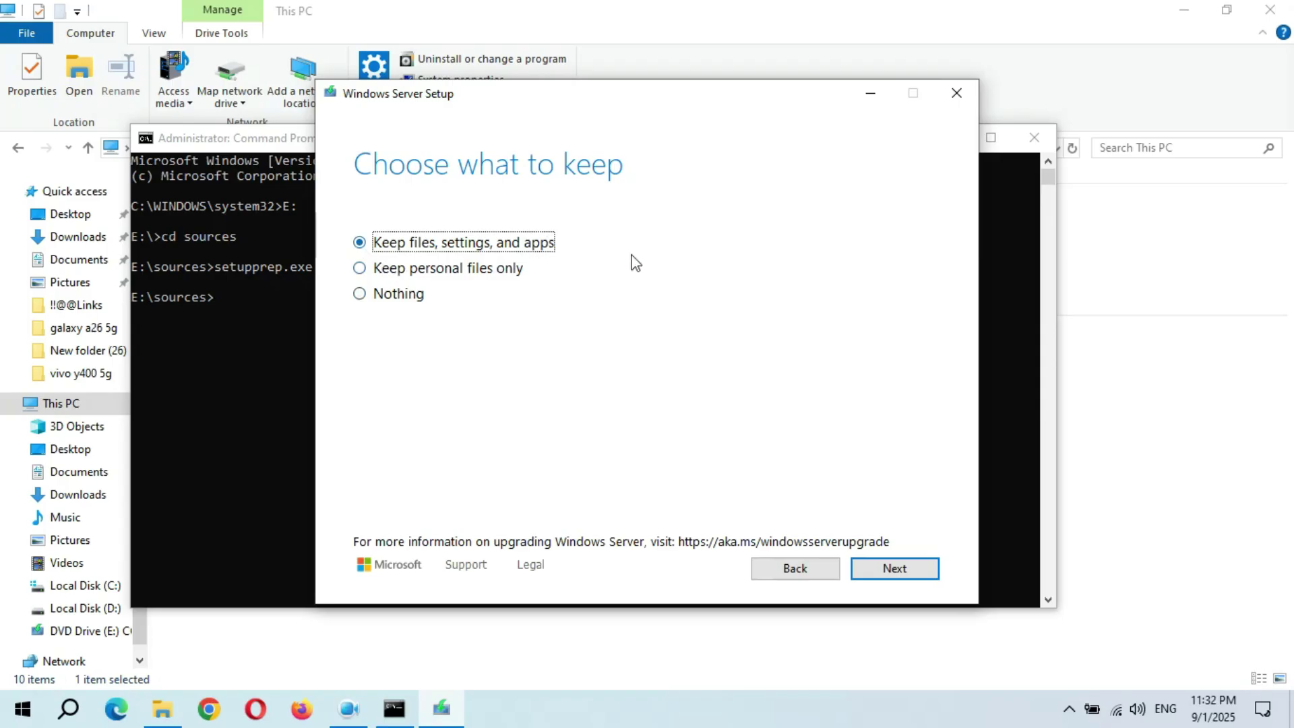
{"action": "left_click", "coordinate": [923, 566]}
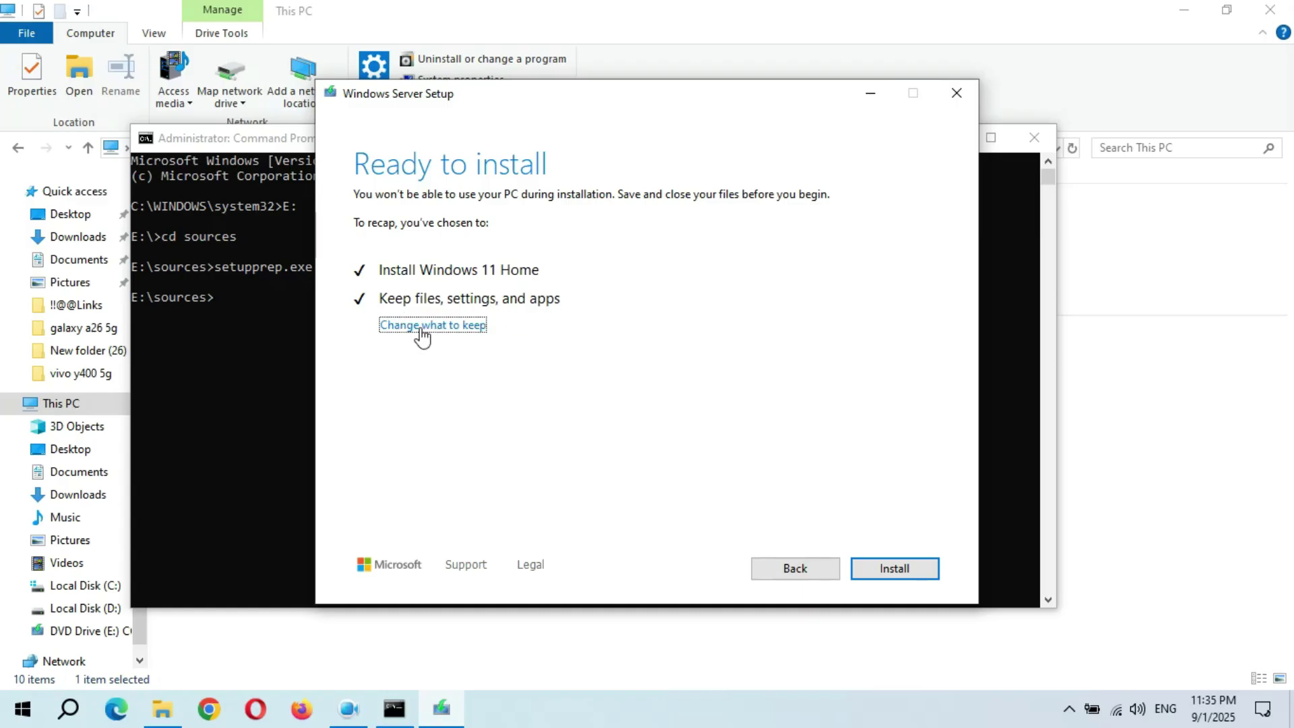
- Click Install on the Ready to install page to begin installing Windows Server
{"action": "left_click", "coordinate": [905, 574]}
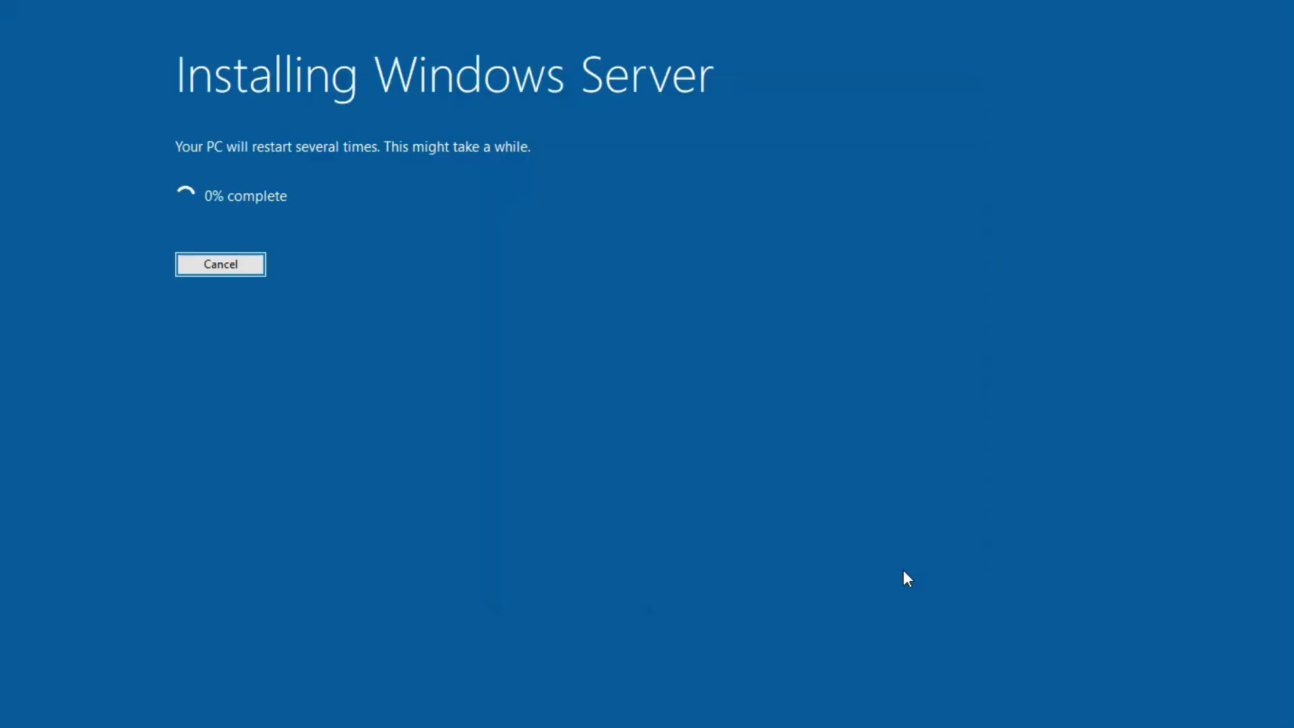